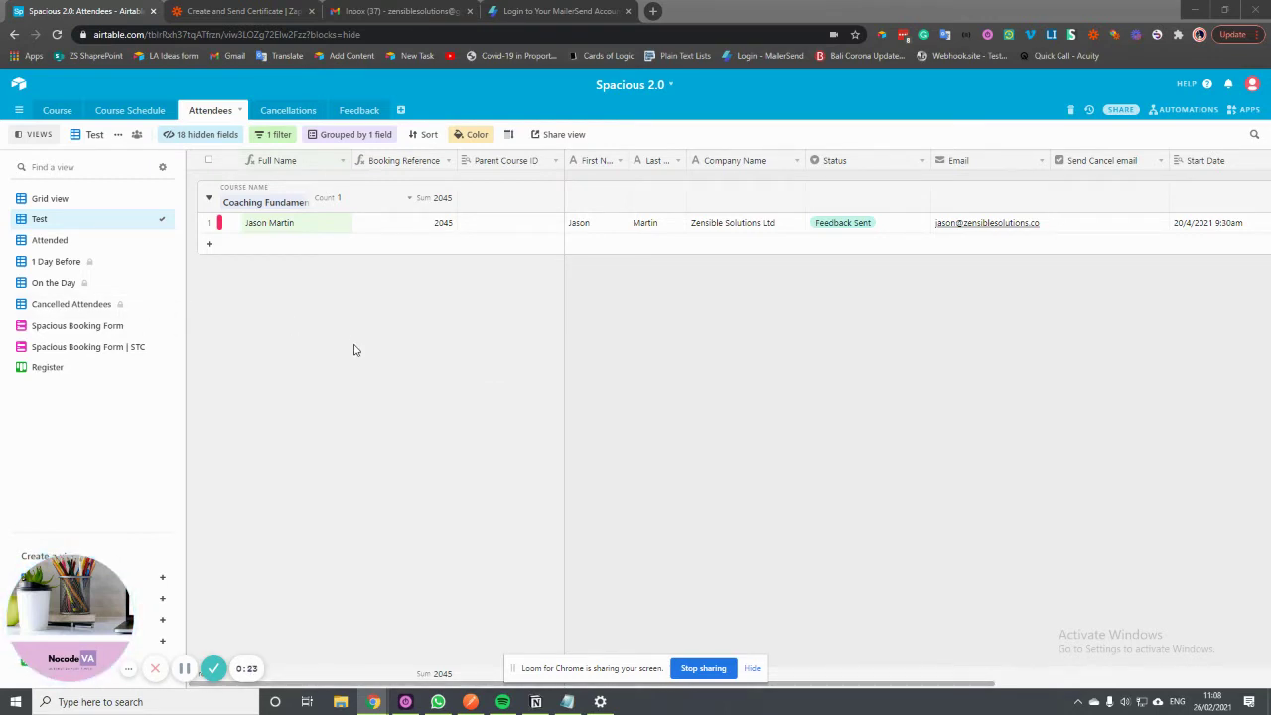
Preview the live Spacious Booking Form and close it, and check the attendee's Attended value in the Test view of the Attendees table.
click(84, 333)
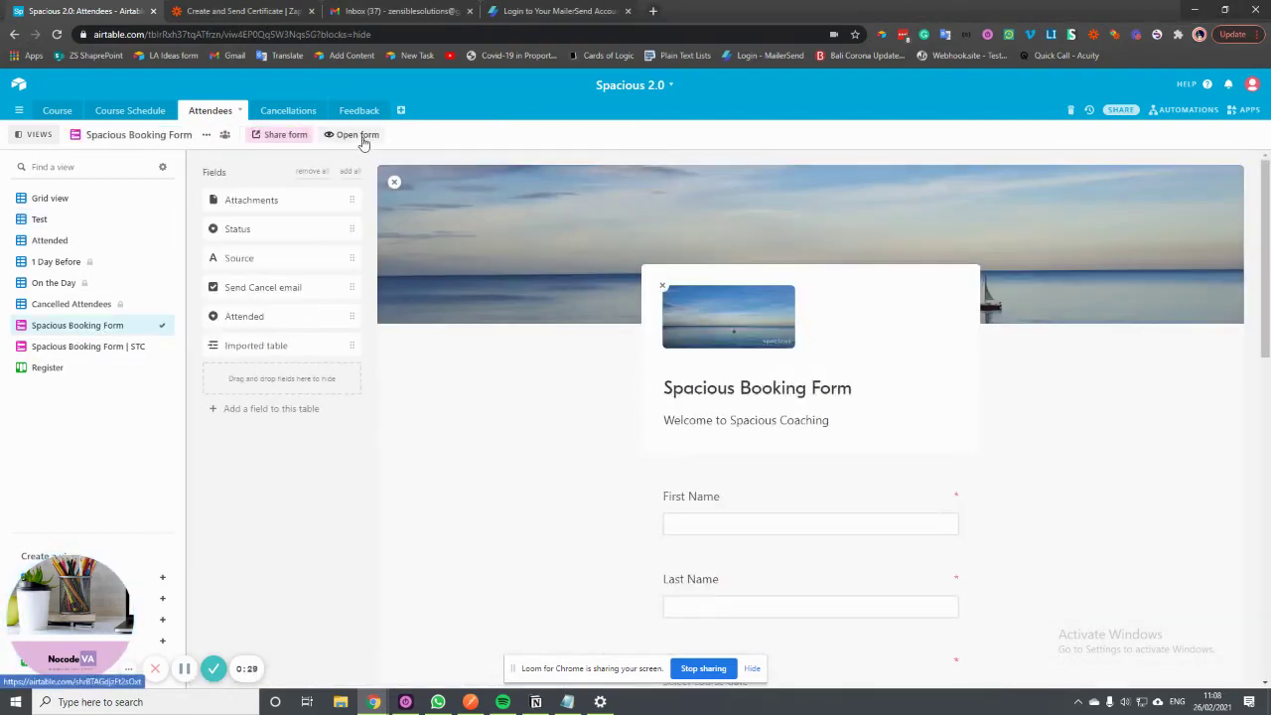
click(360, 136)
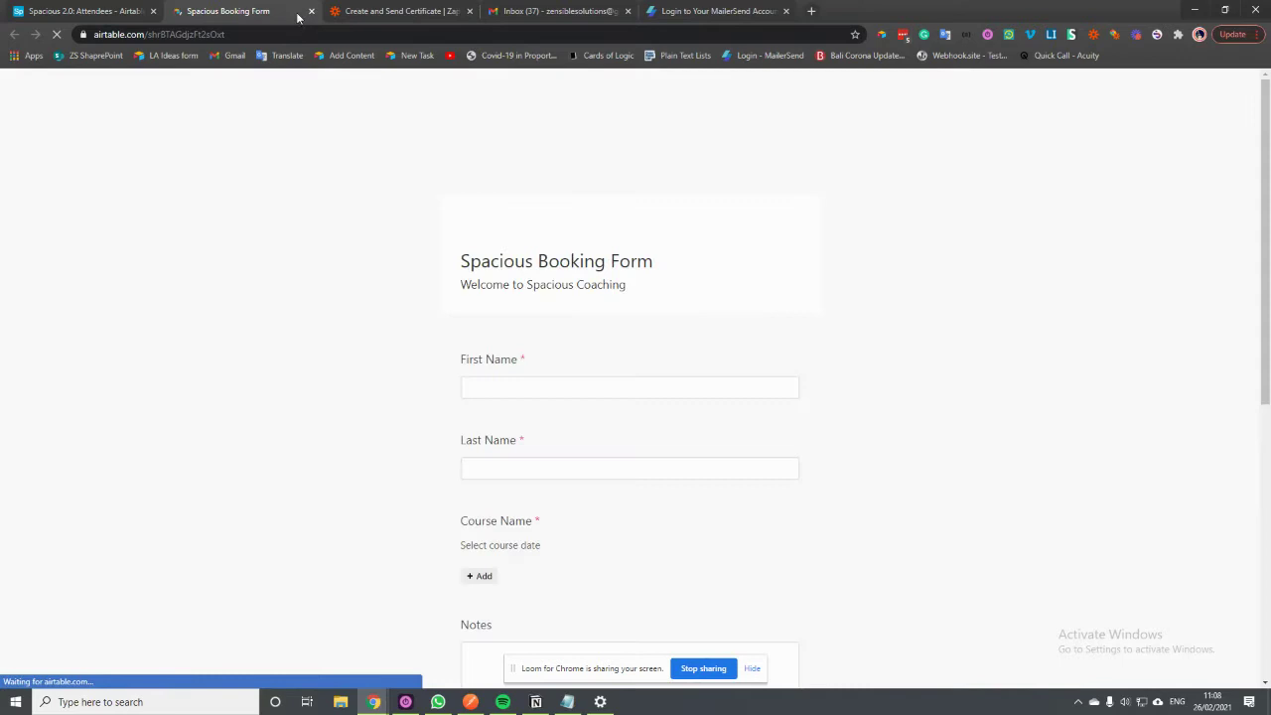
scroll(407, 423, down, 2)
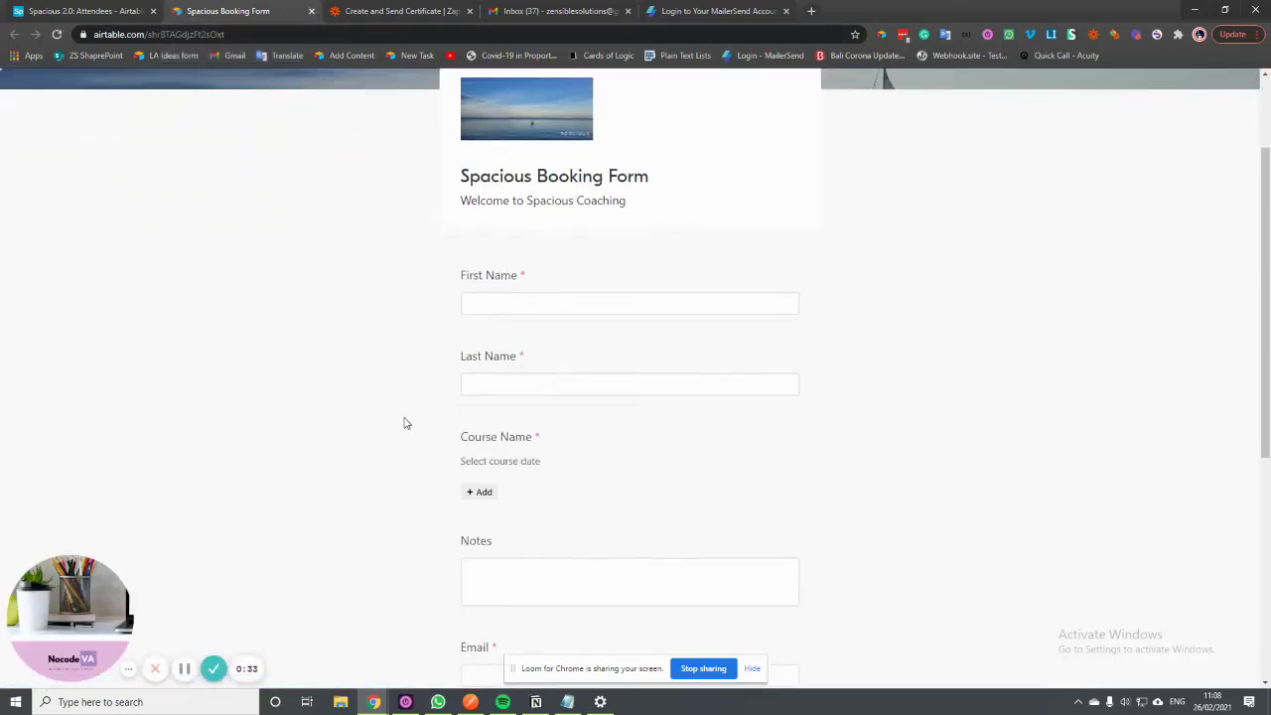
scroll(380, 289, up, 2)
click(311, 13)
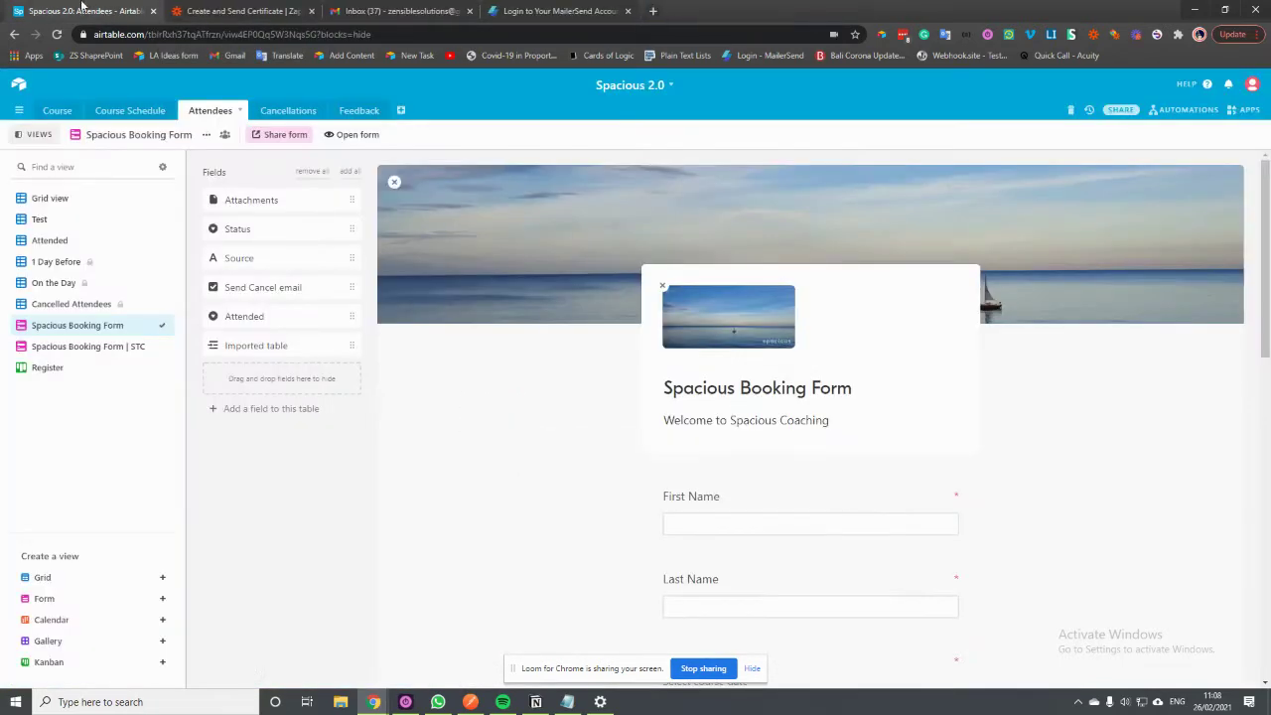
click(106, 222)
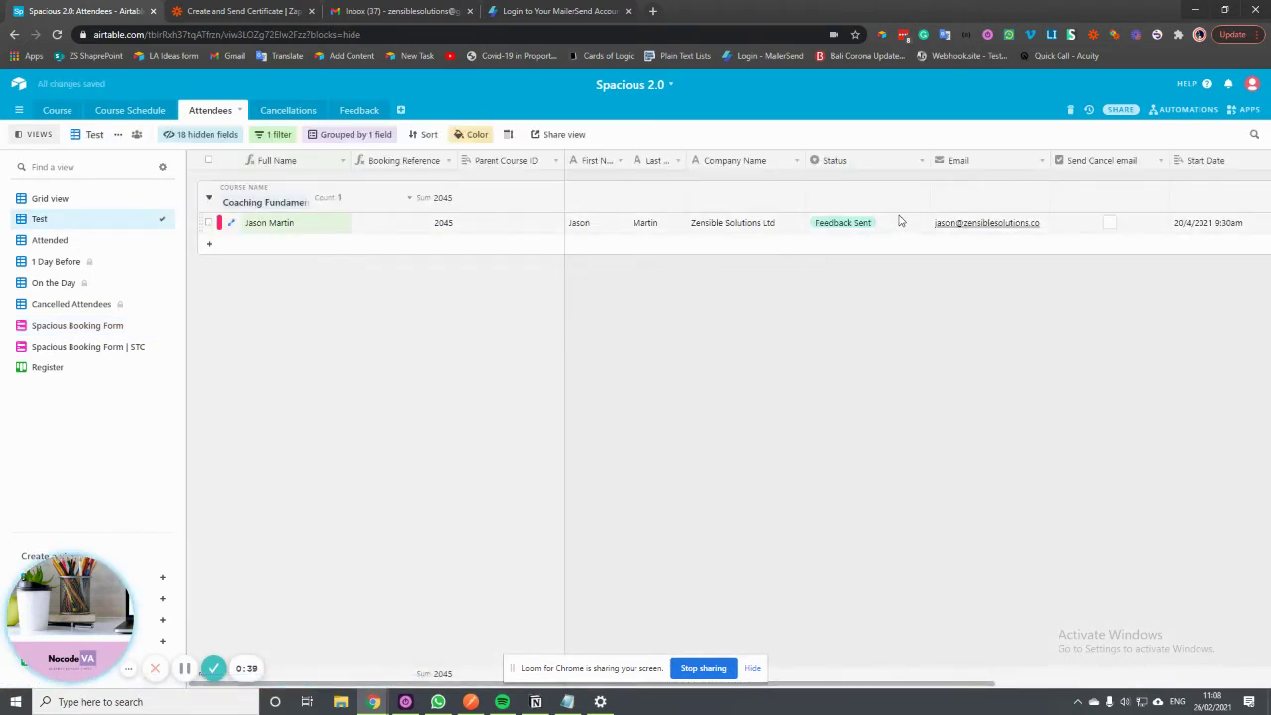
drag(881, 685, 990, 684)
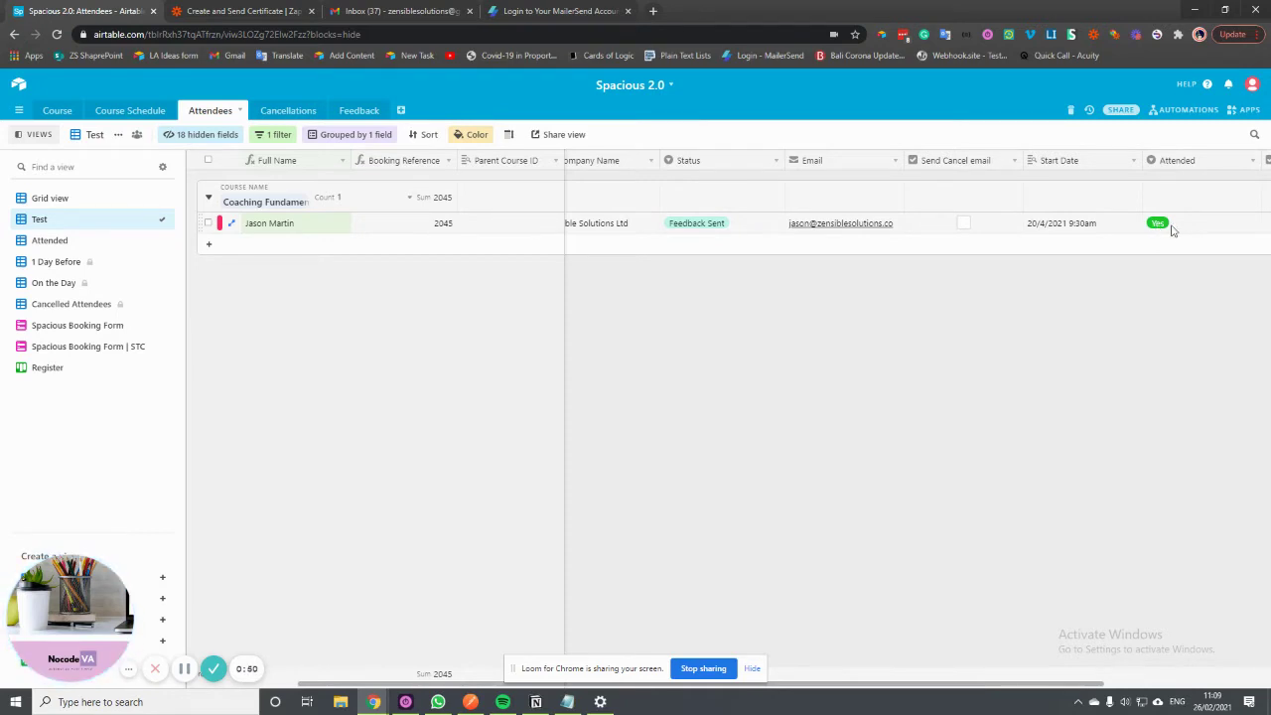
Preview the Feedback table's live Feedback Form and close it, and review the submitted feedback entry in Grid view.
click(363, 111)
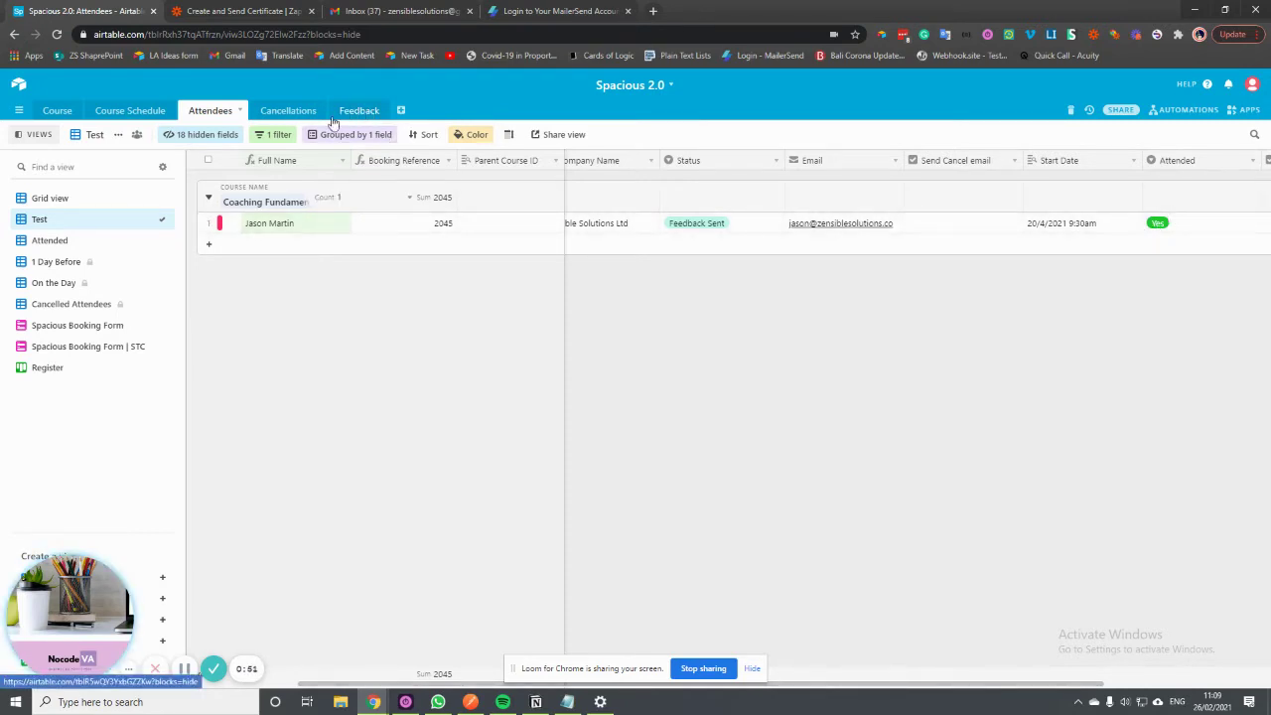
click(56, 218)
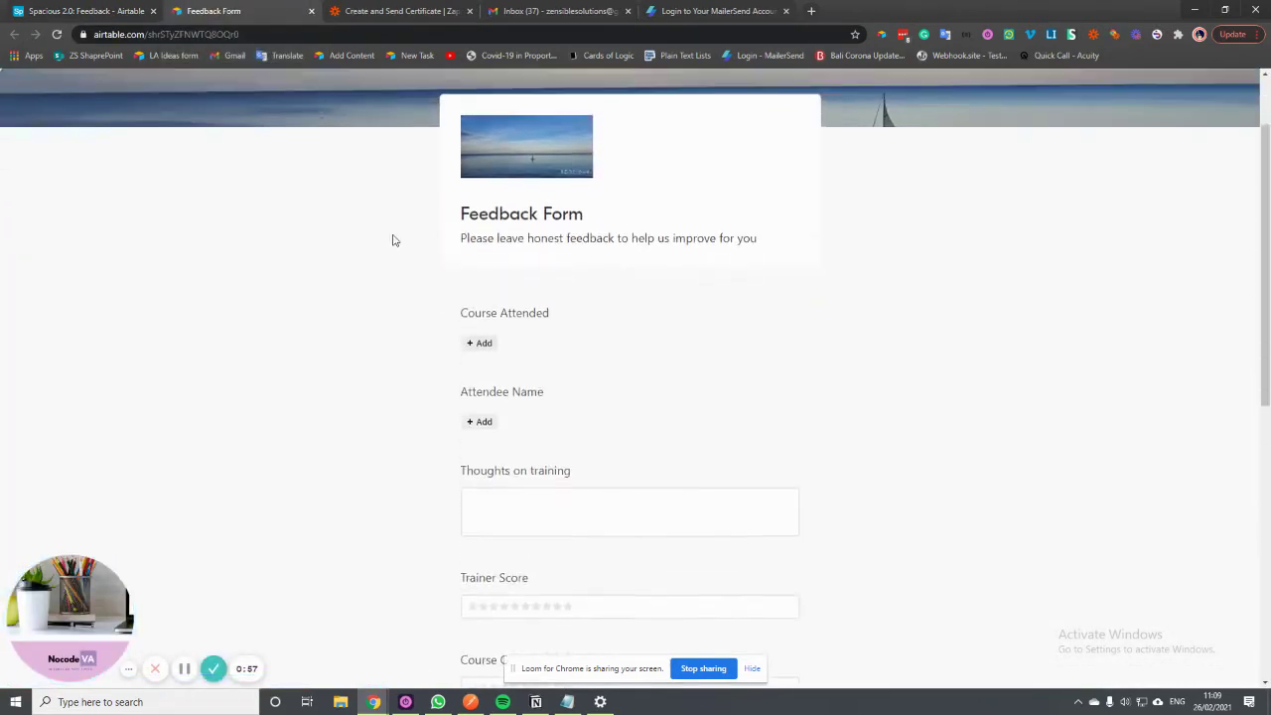
click(311, 12)
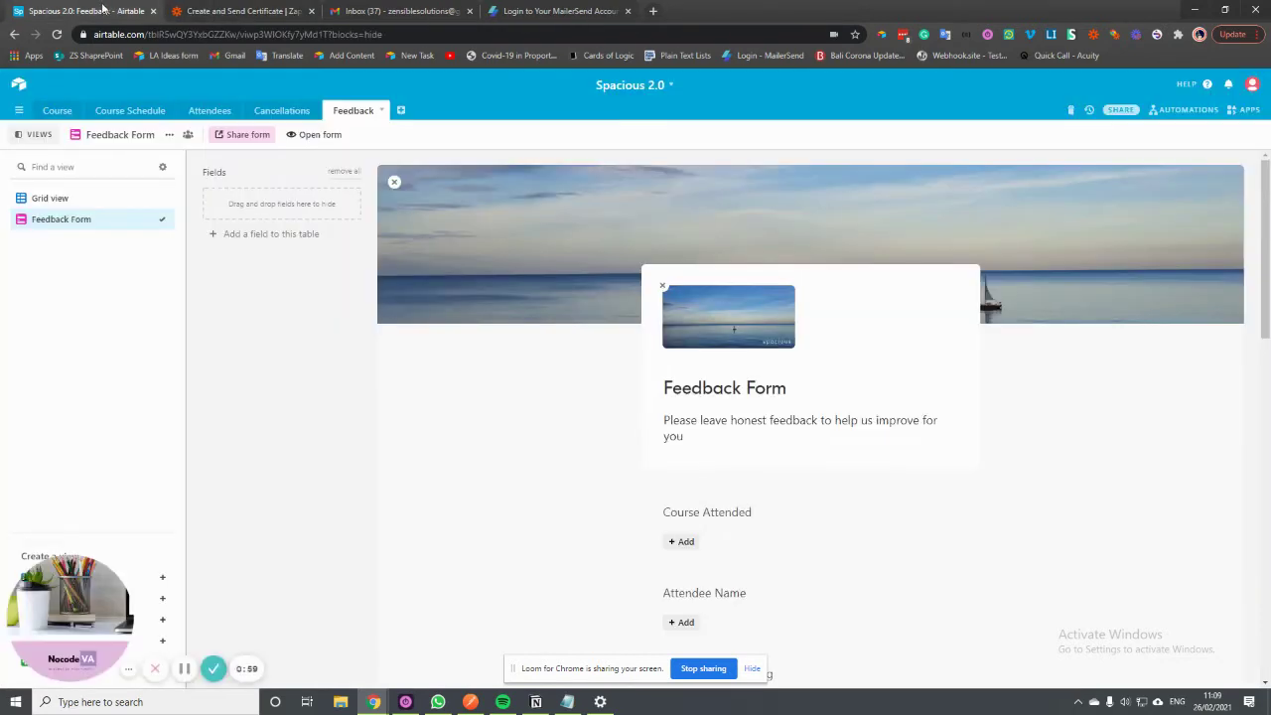
click(50, 197)
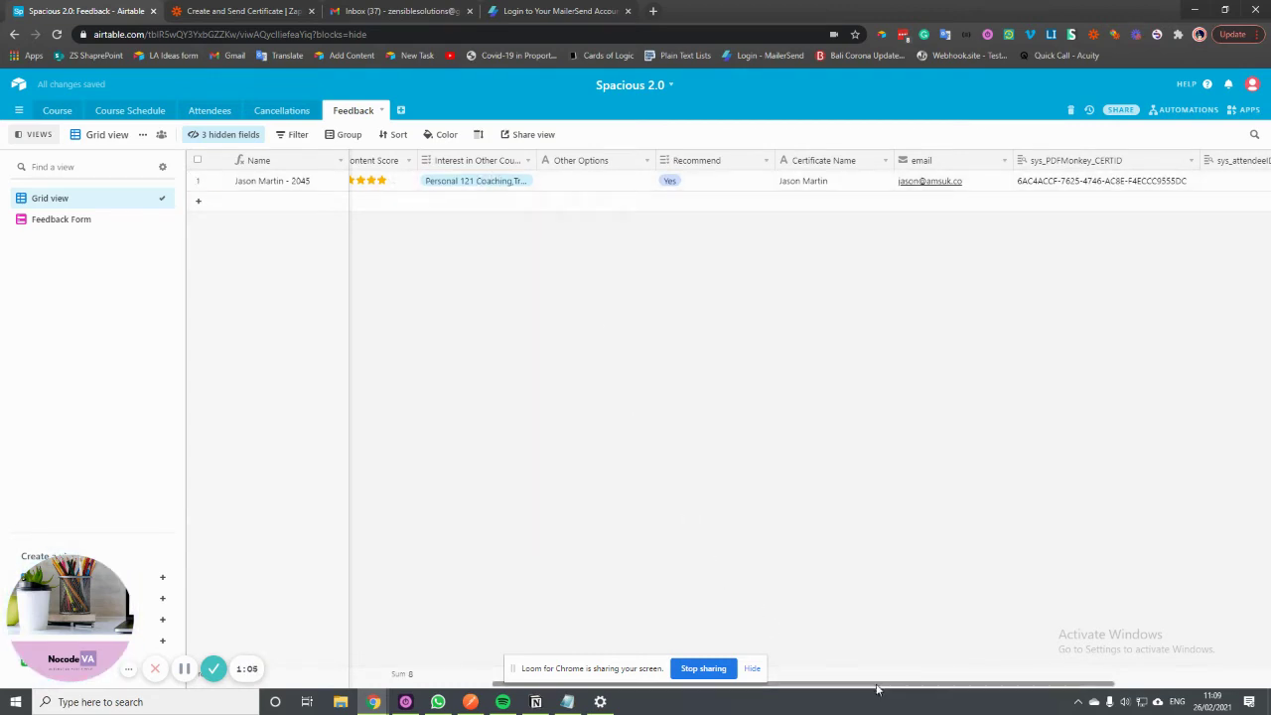
drag(877, 688, 678, 688)
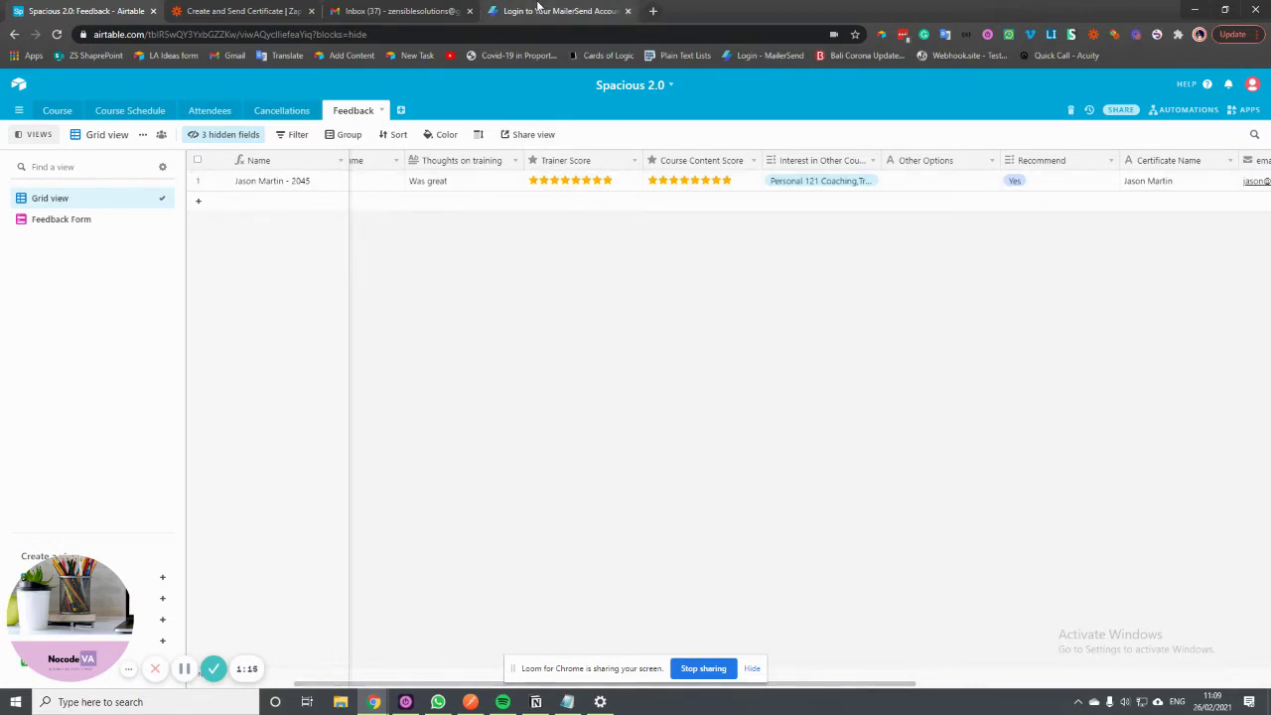
Switch to Zapier, look over the Create and Send Certificate zap and check the base and table of its New Record trigger.
click(227, 10)
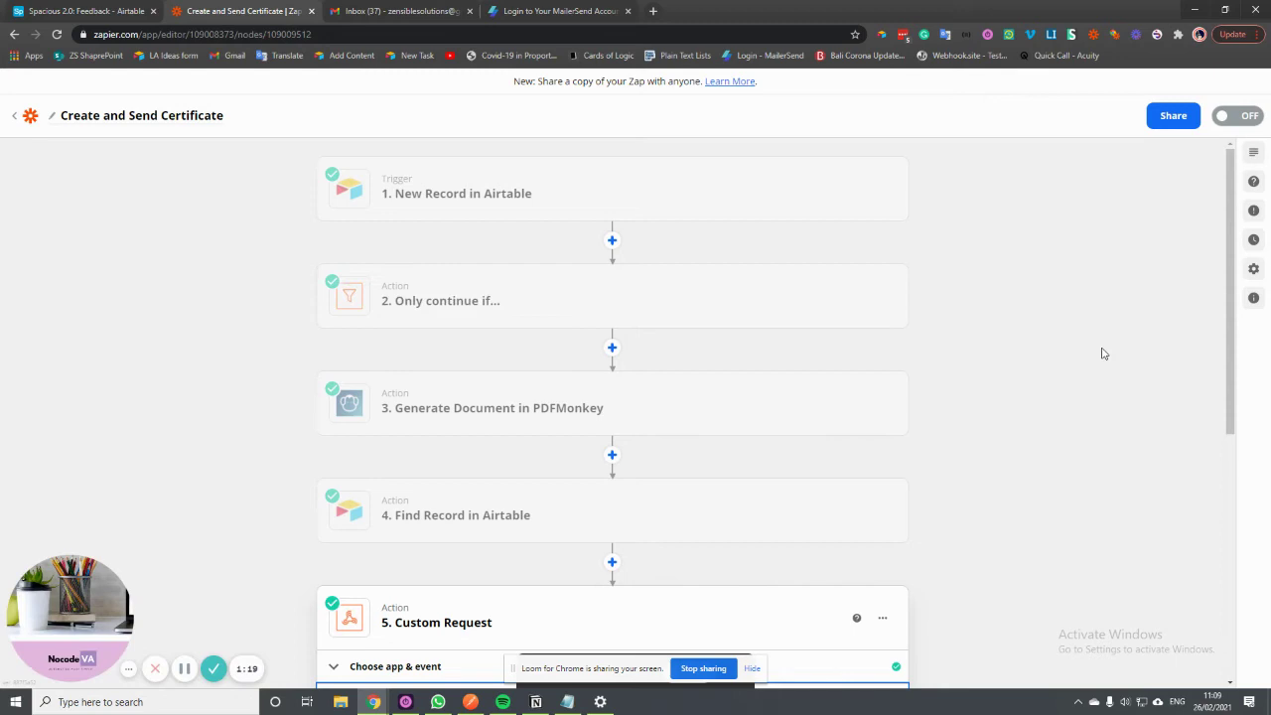
scroll(1024, 434, down, 6)
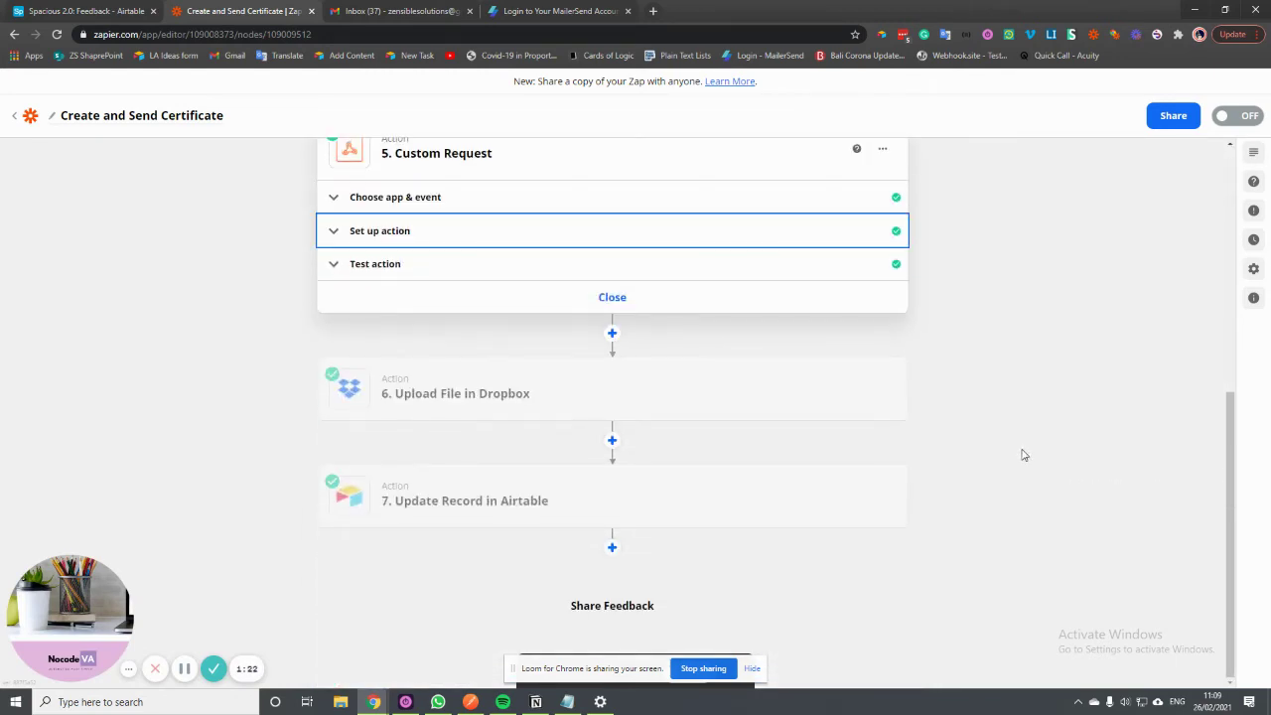
scroll(1028, 446, up, 6)
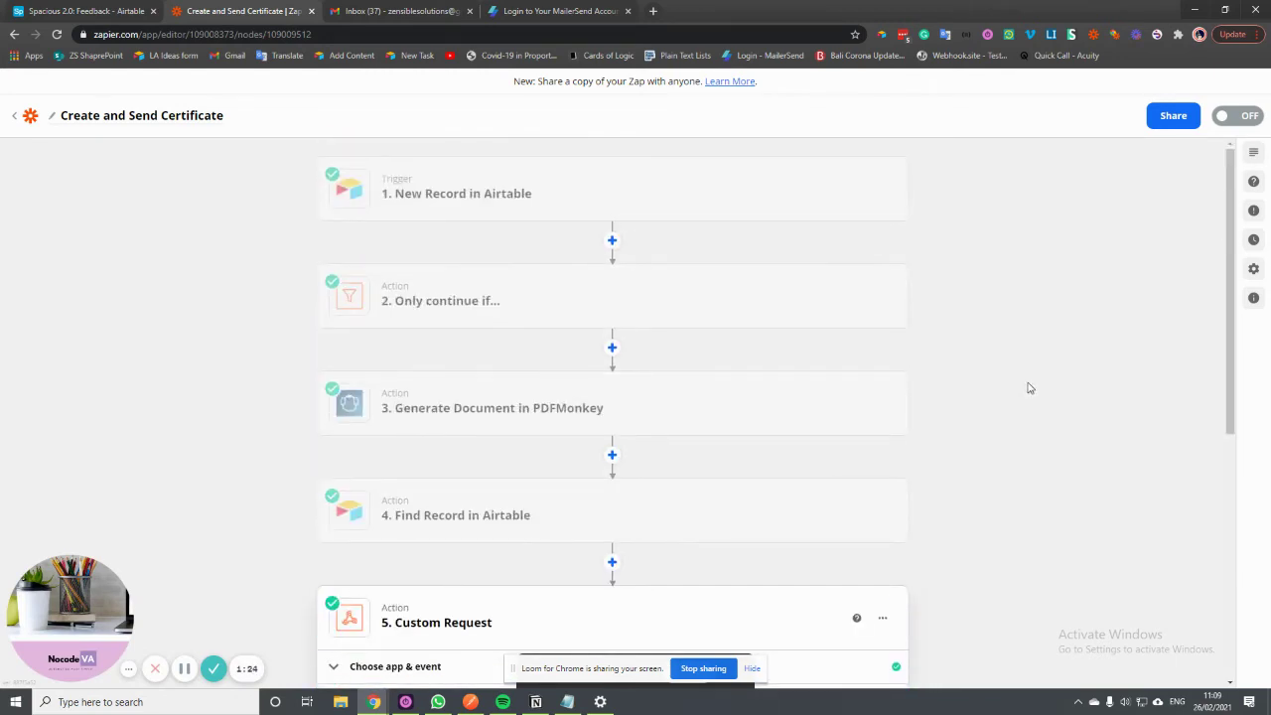
click(533, 193)
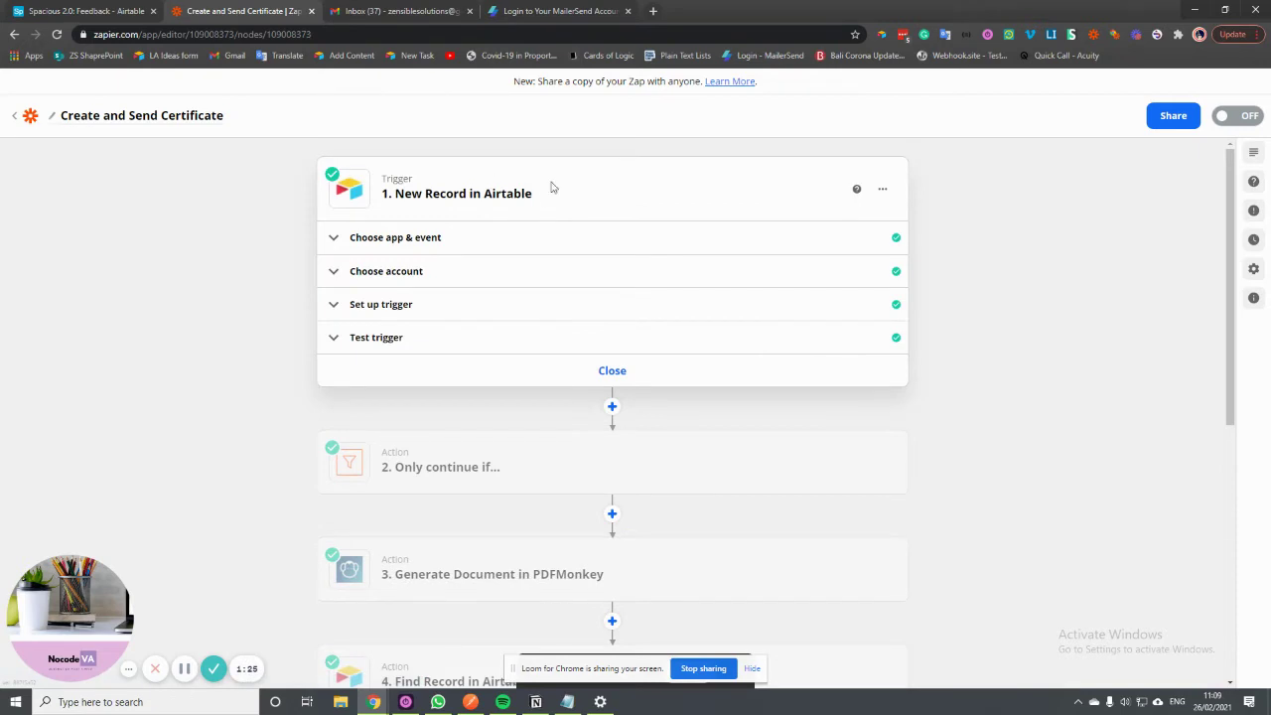
click(437, 304)
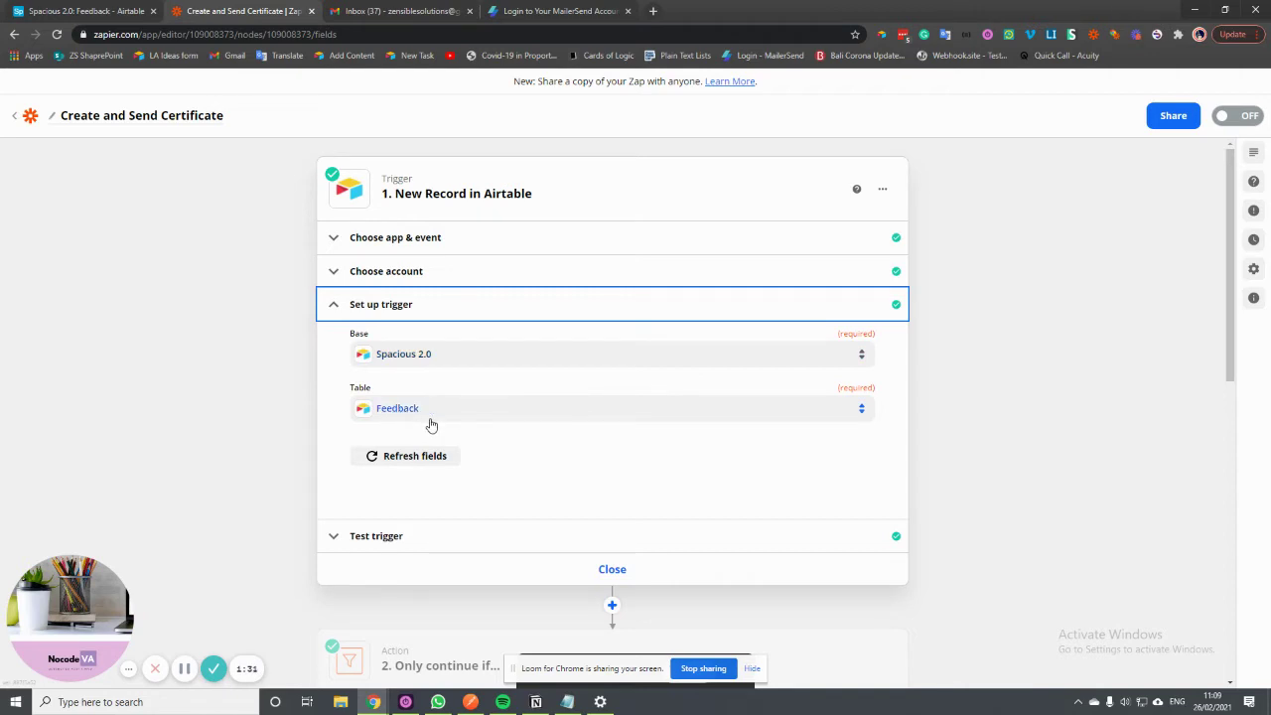
Load more sample records in the trigger's test, choose Record J and review its data, including the certificate fields.
click(488, 534)
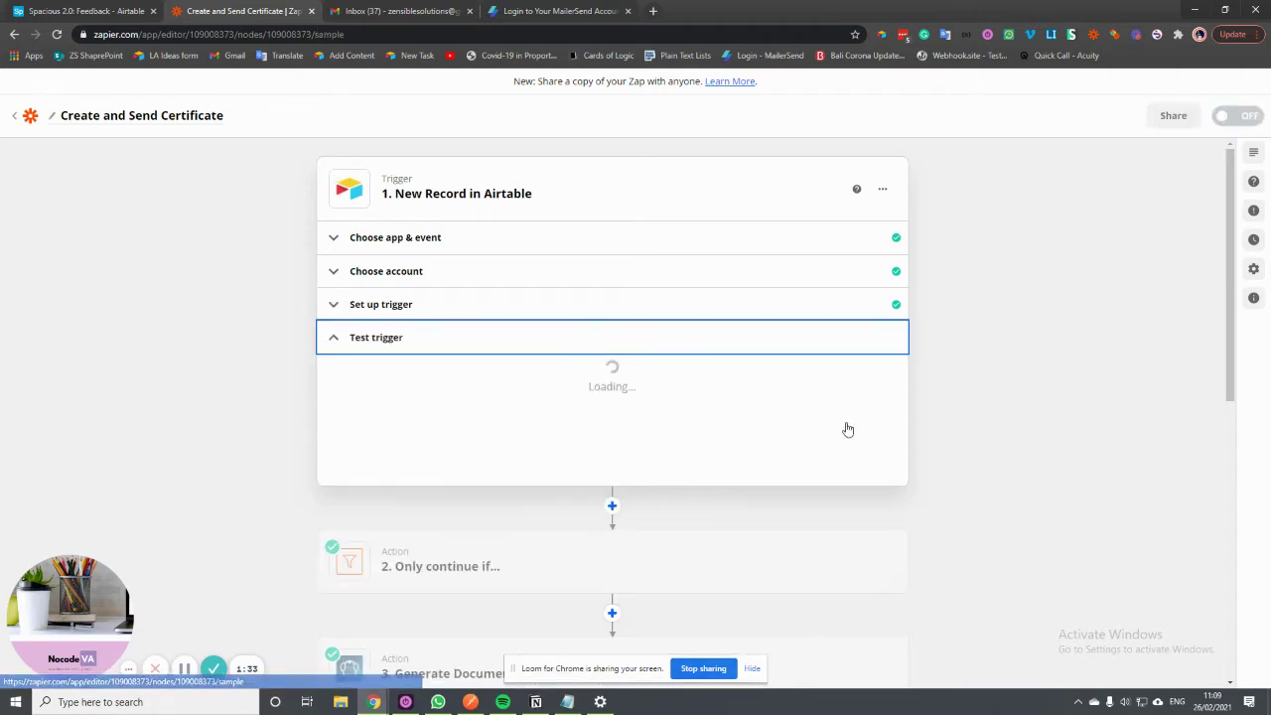
click(566, 162)
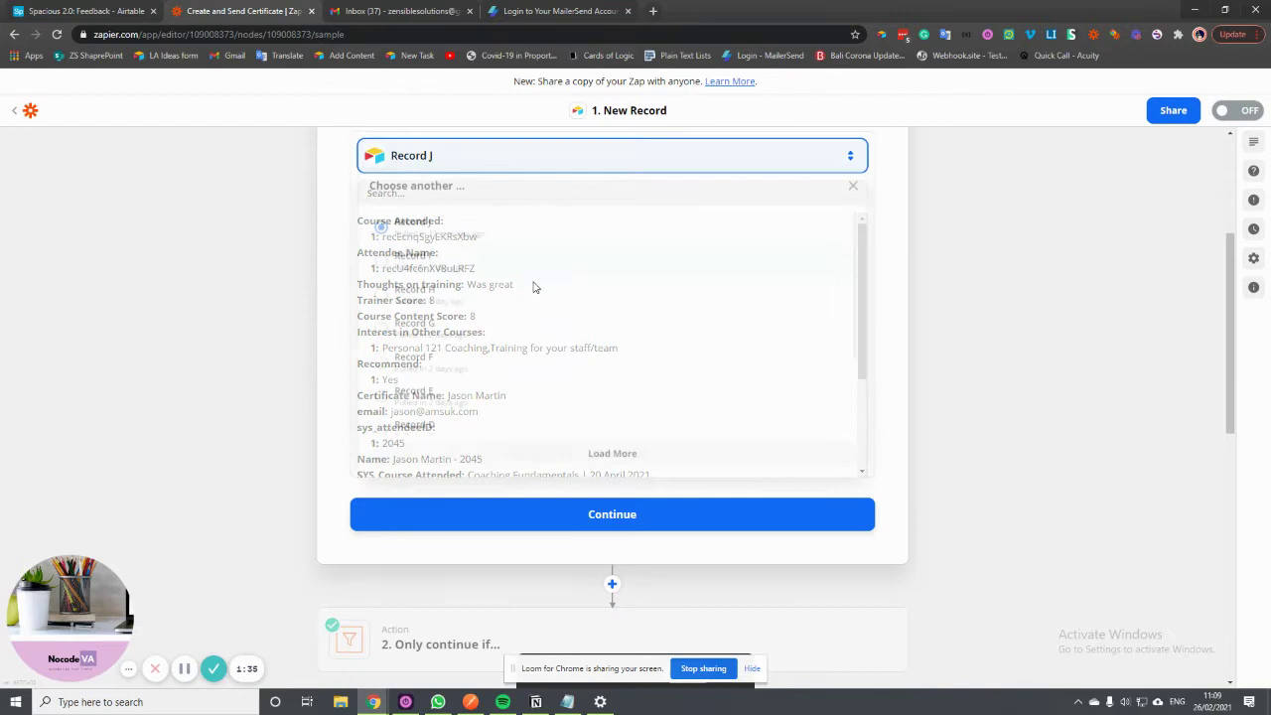
click(588, 453)
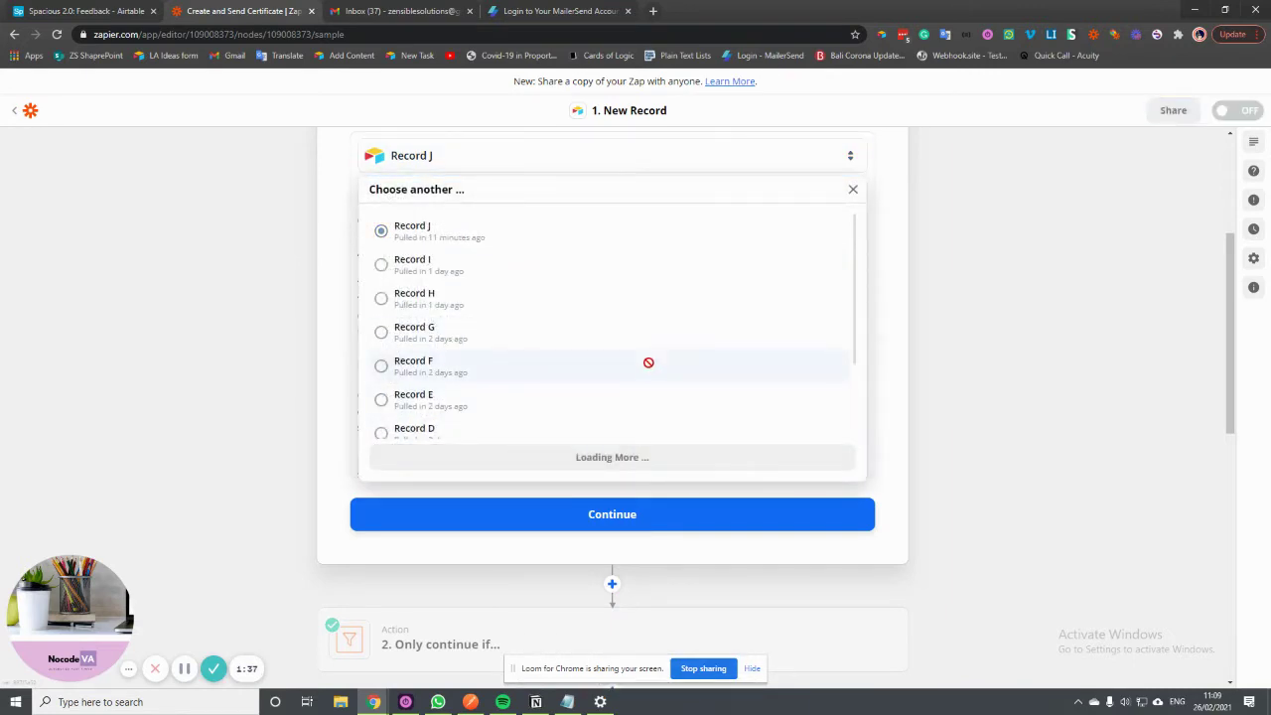
click(438, 234)
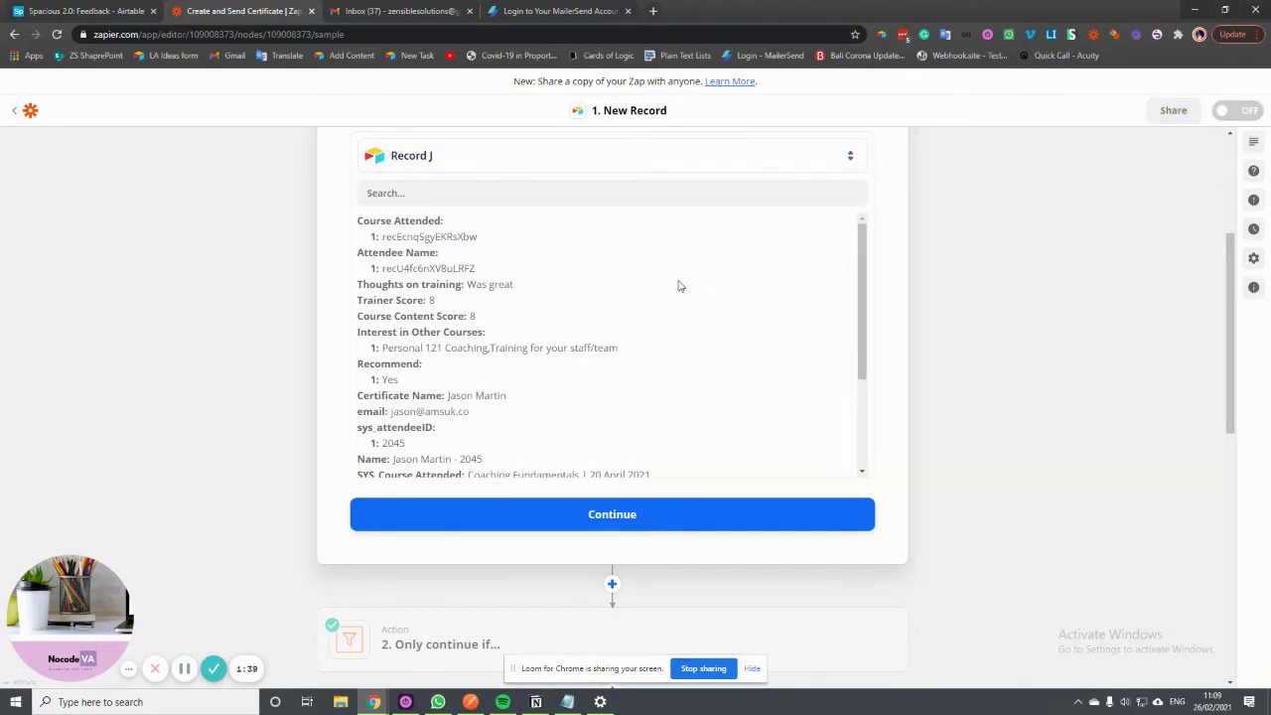
scroll(606, 354, down, 2)
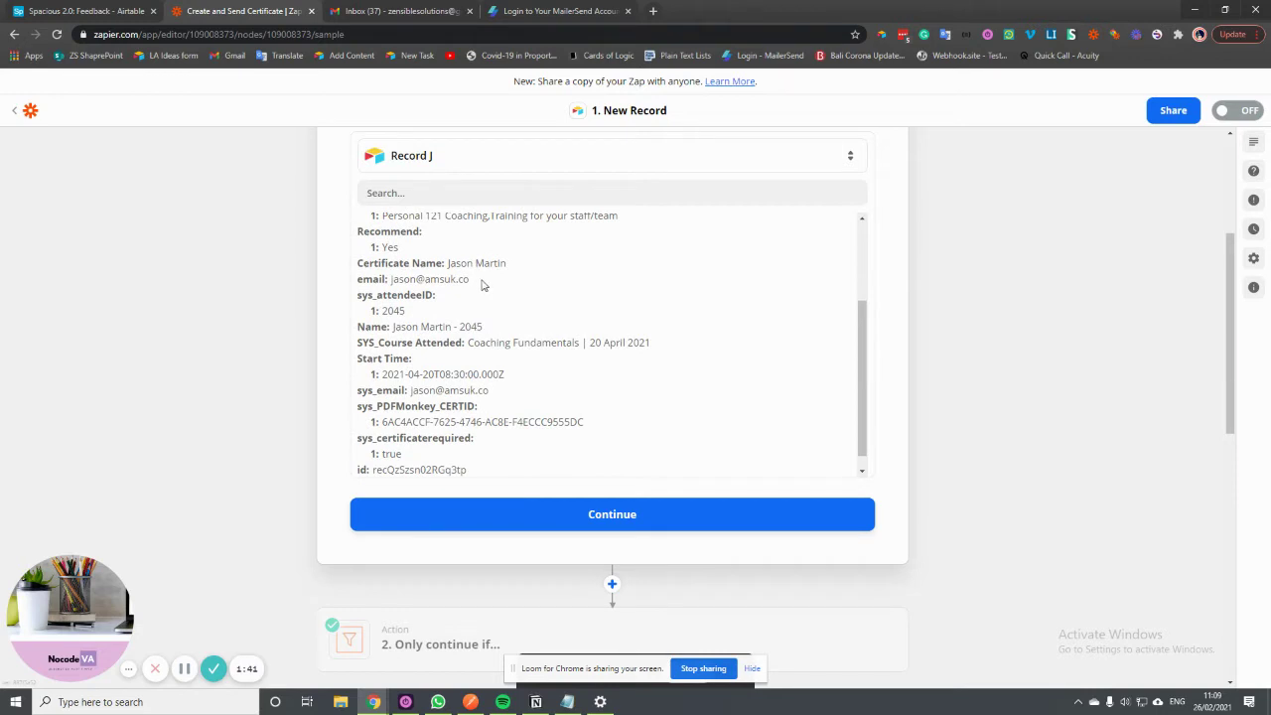
scroll(487, 318, down, 1)
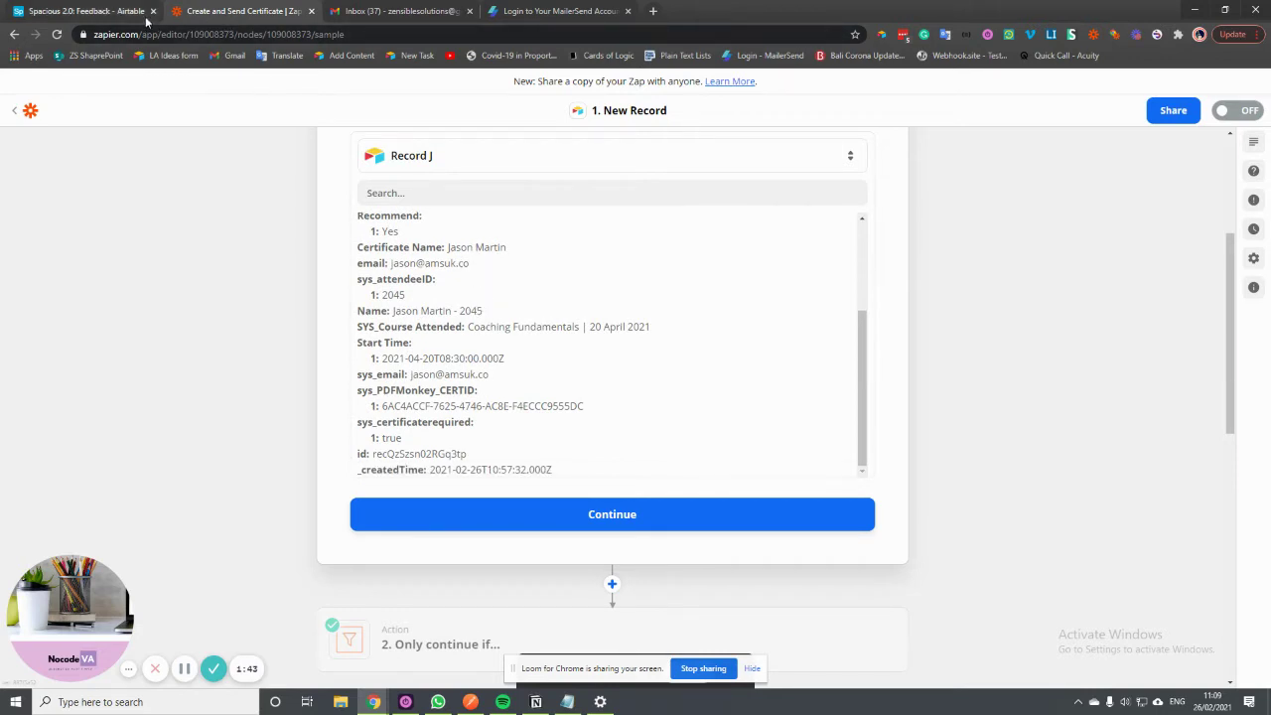
Compare the sample record with the feedback entry in Airtable, return to the zap and close the New Record trigger.
click(79, 10)
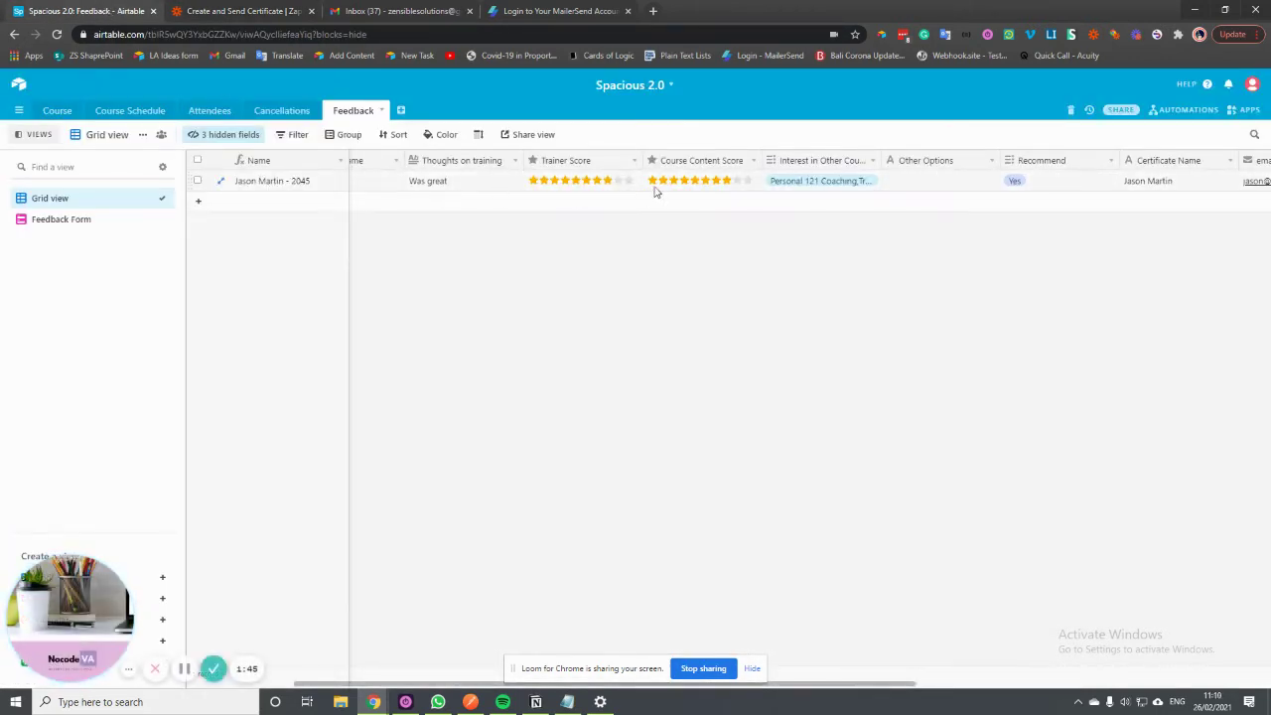
click(263, 7)
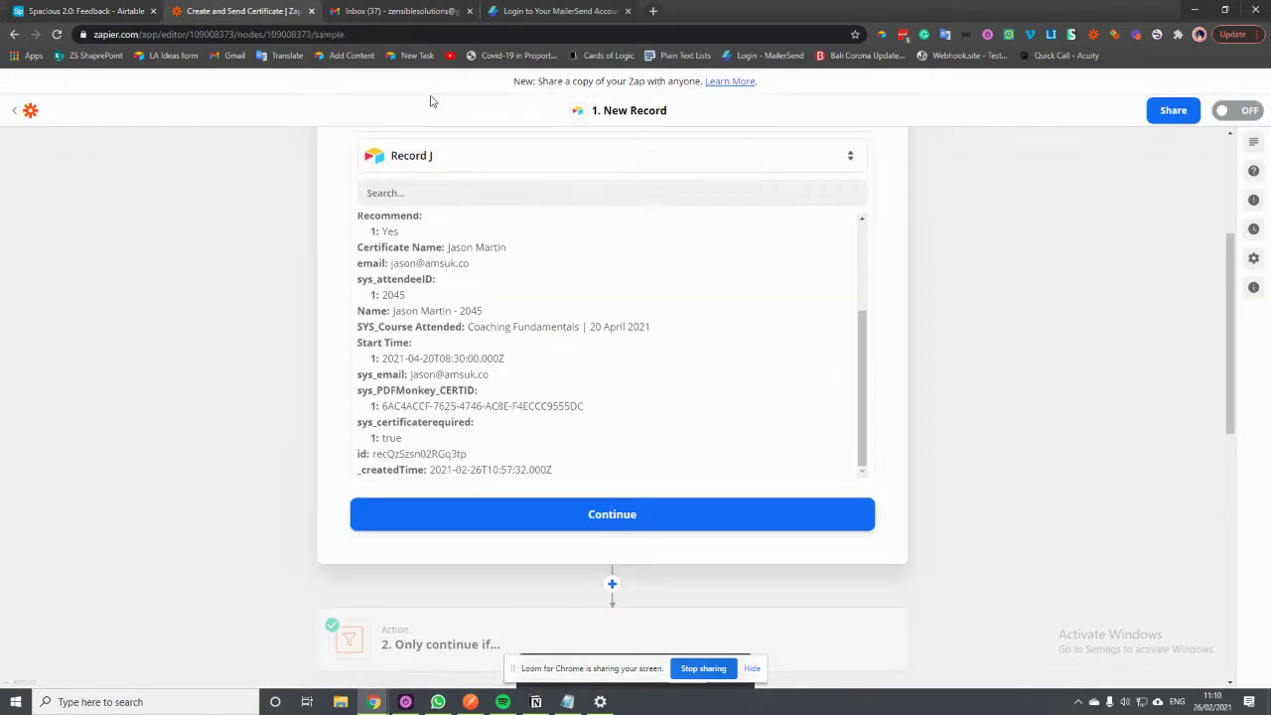
scroll(837, 420, down, 4)
click(1052, 416)
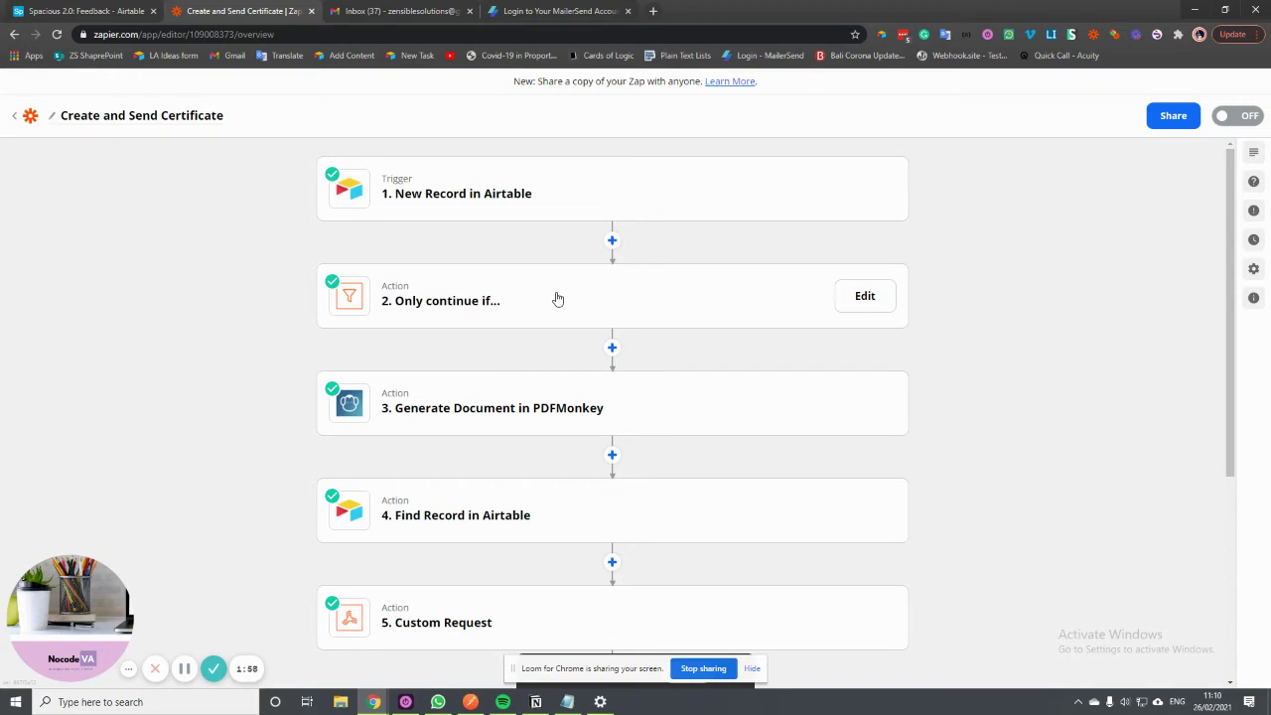
Review the certificate-required condition in the zap's "Only continue if" filter and close the filter.
click(526, 307)
click(454, 386)
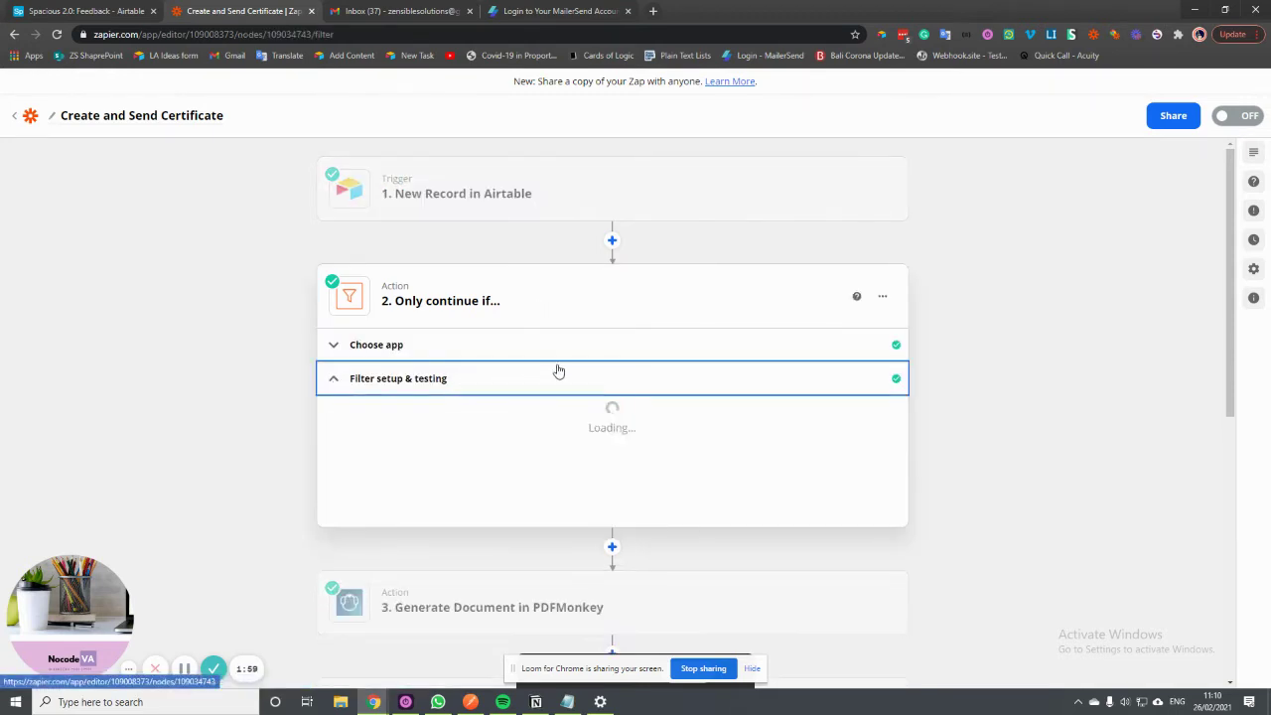
click(392, 484)
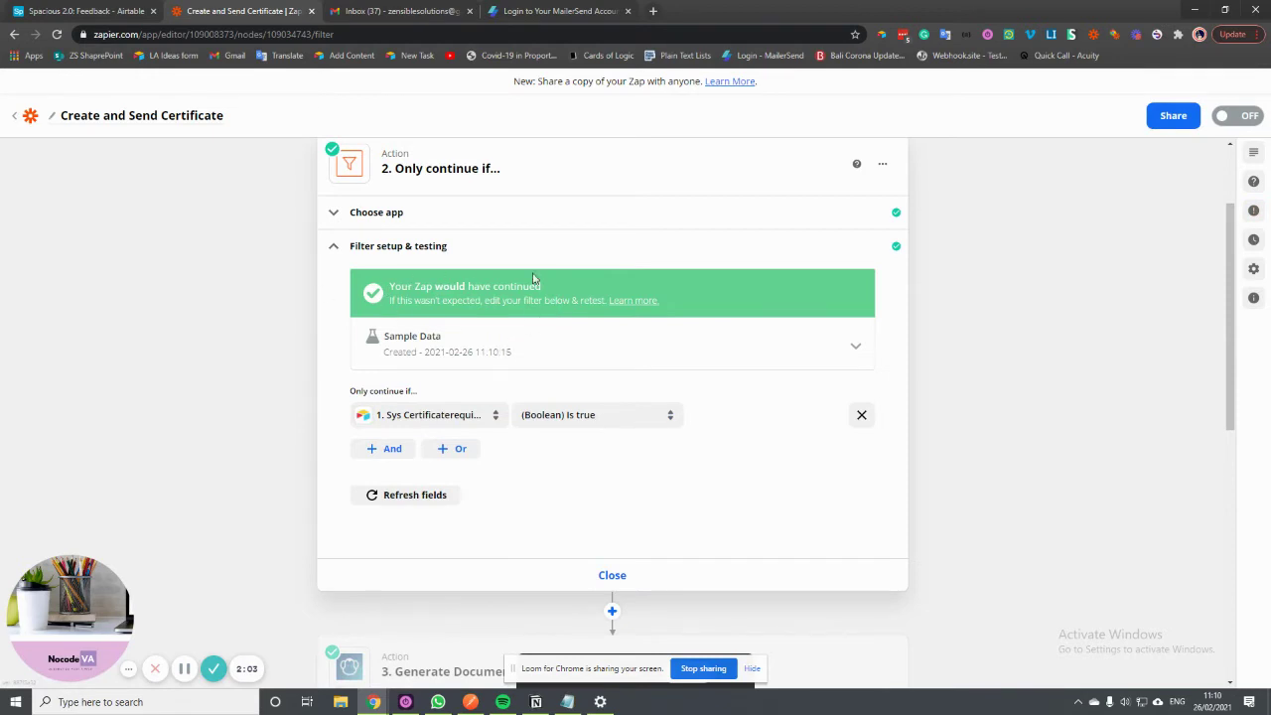
click(612, 576)
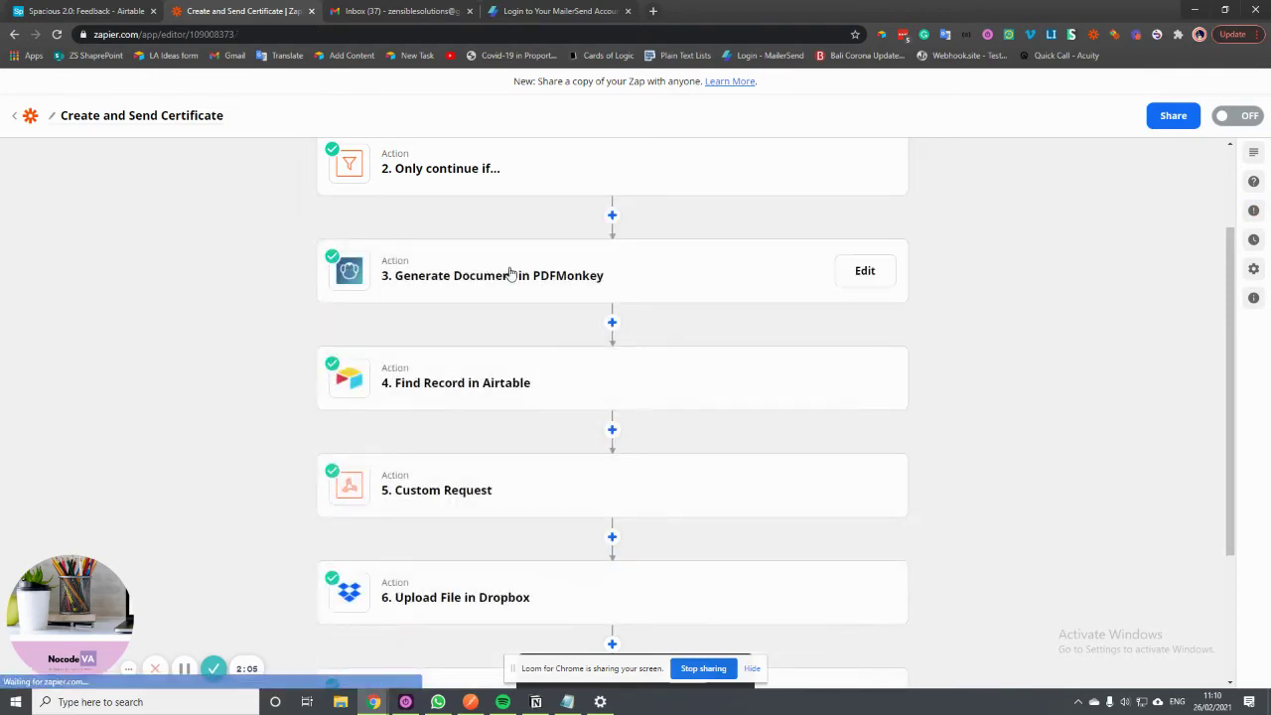
Retest the Generate Document in PDFMonkey action from its test section, staying on the result for review.
mouse_move(520, 403)
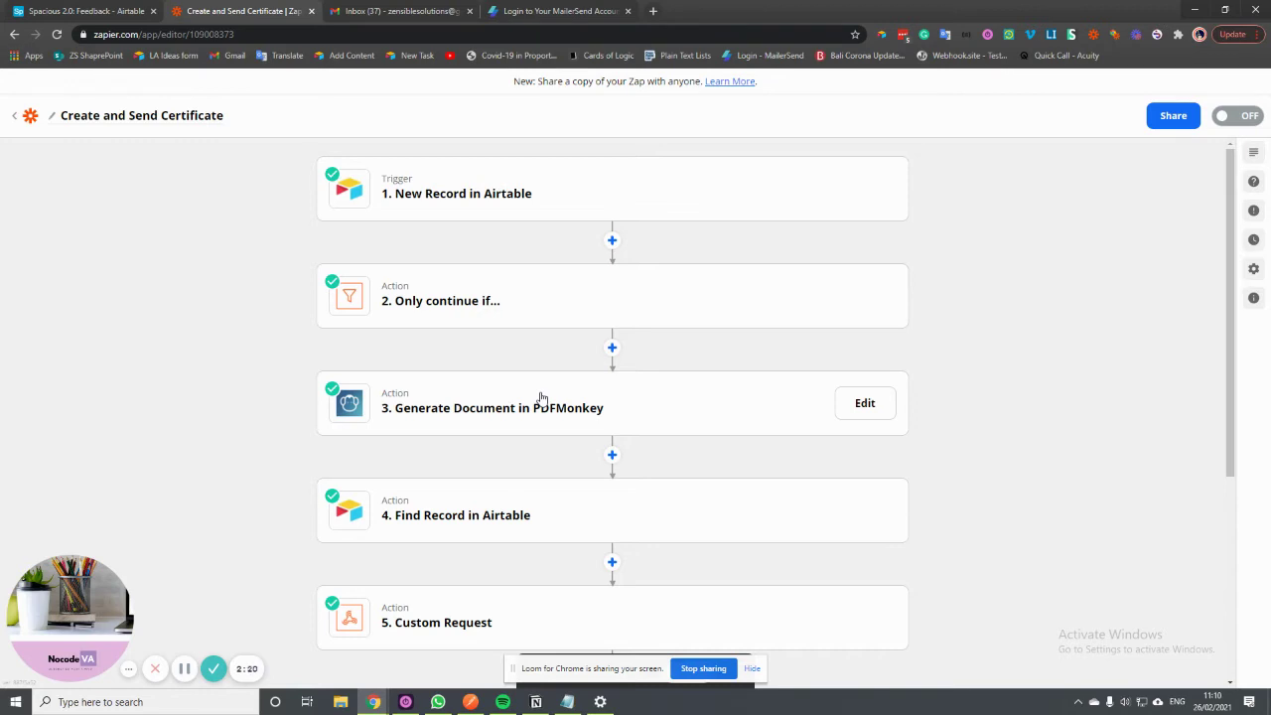
click(543, 399)
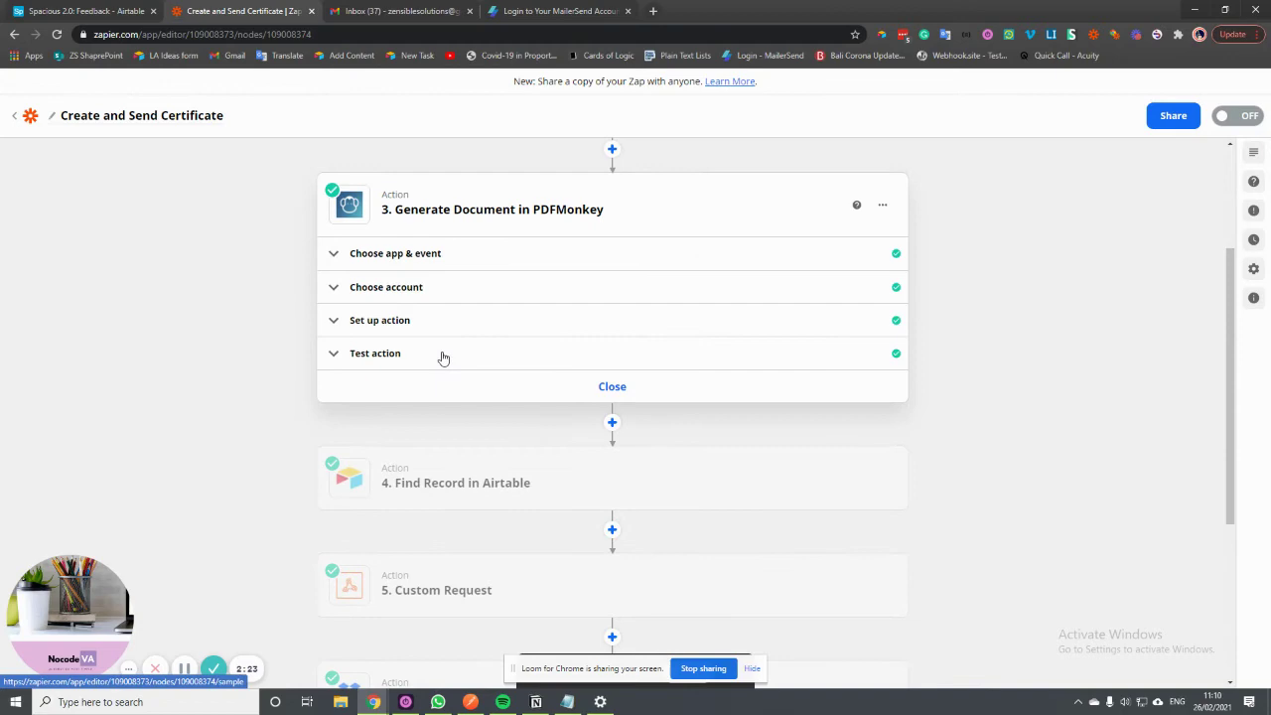
click(443, 355)
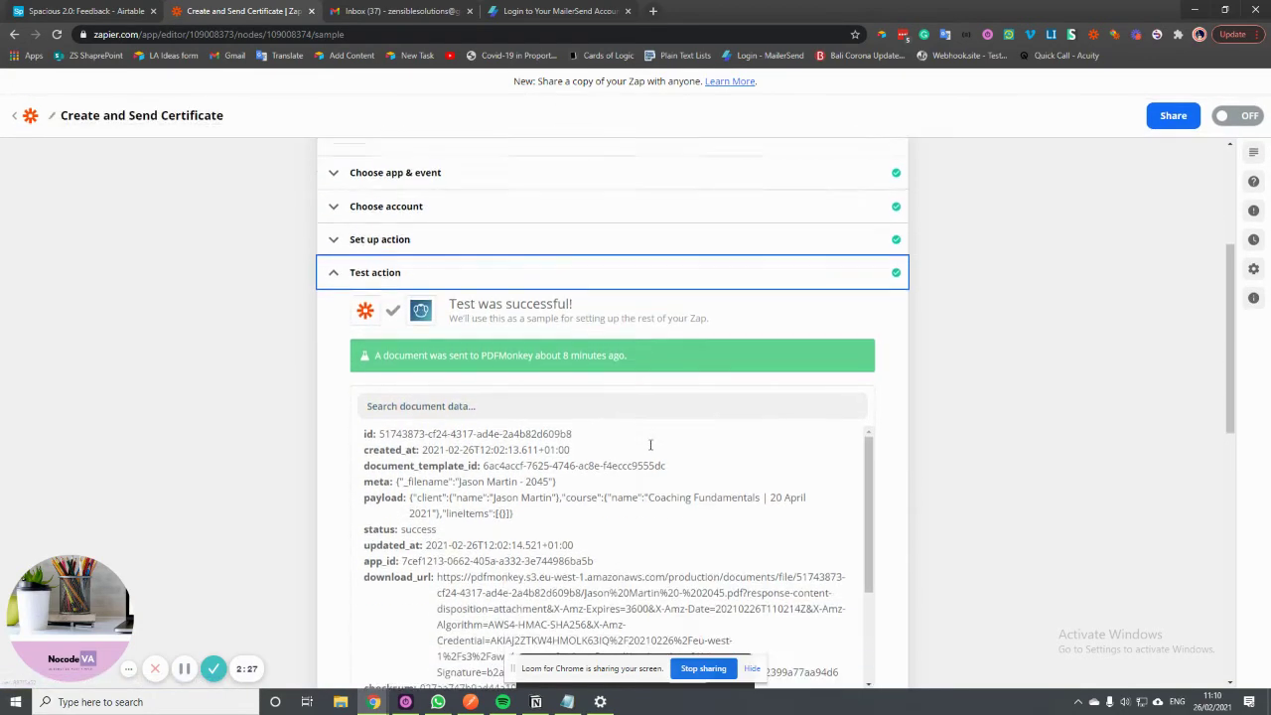
scroll(647, 444, down, 3)
scroll(958, 568, down, 2)
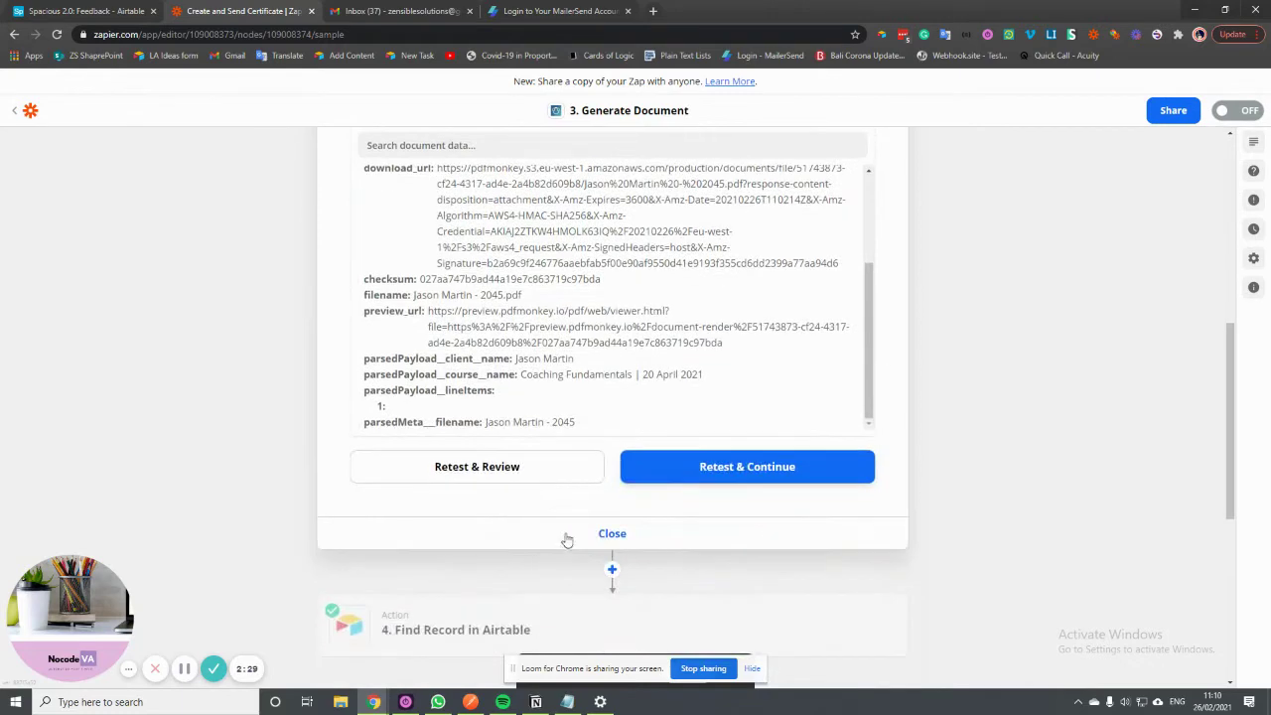
click(505, 474)
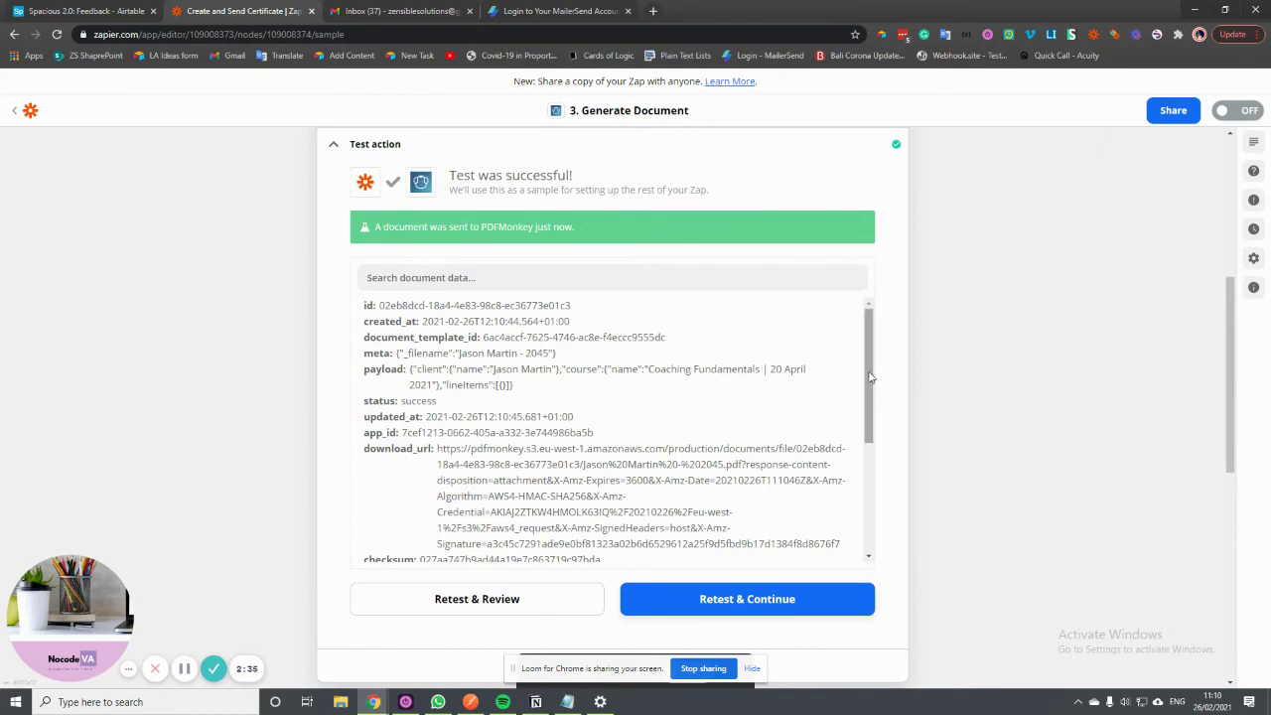
Open the preview_url from the Generate Document test result, review the whole certificate and close the preview.
drag(869, 376, 866, 452)
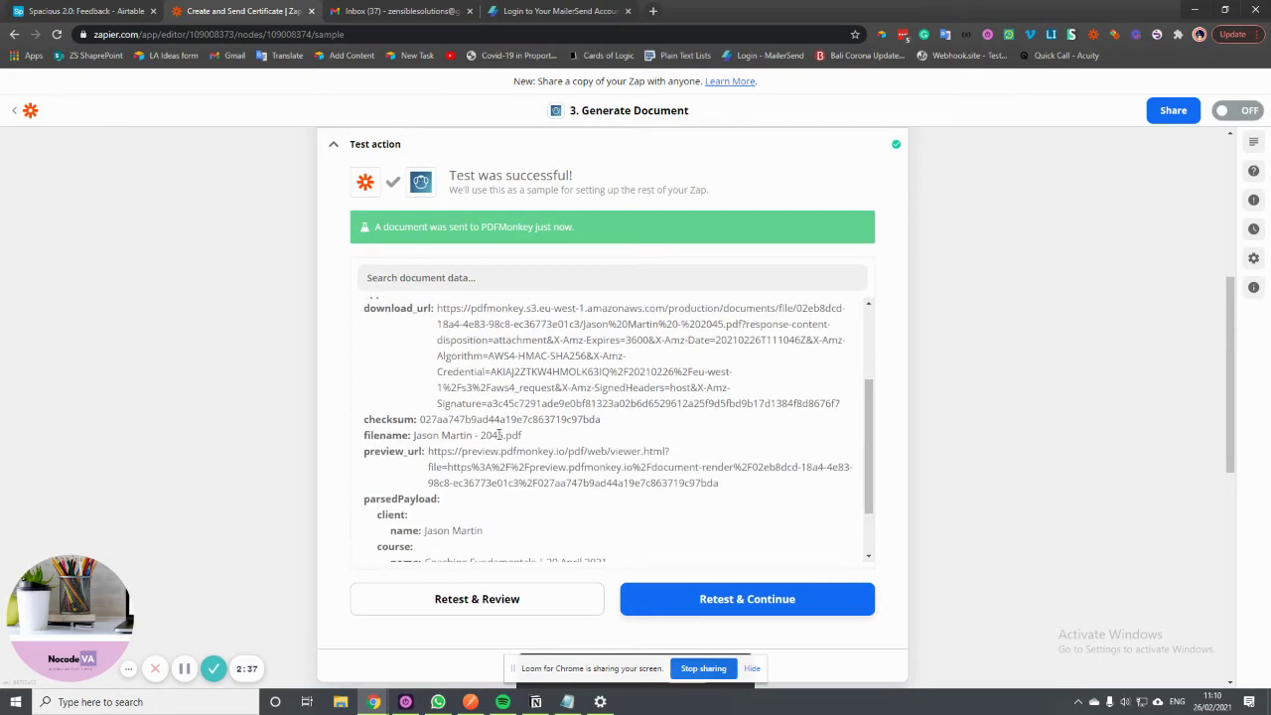
drag(429, 450, 711, 483)
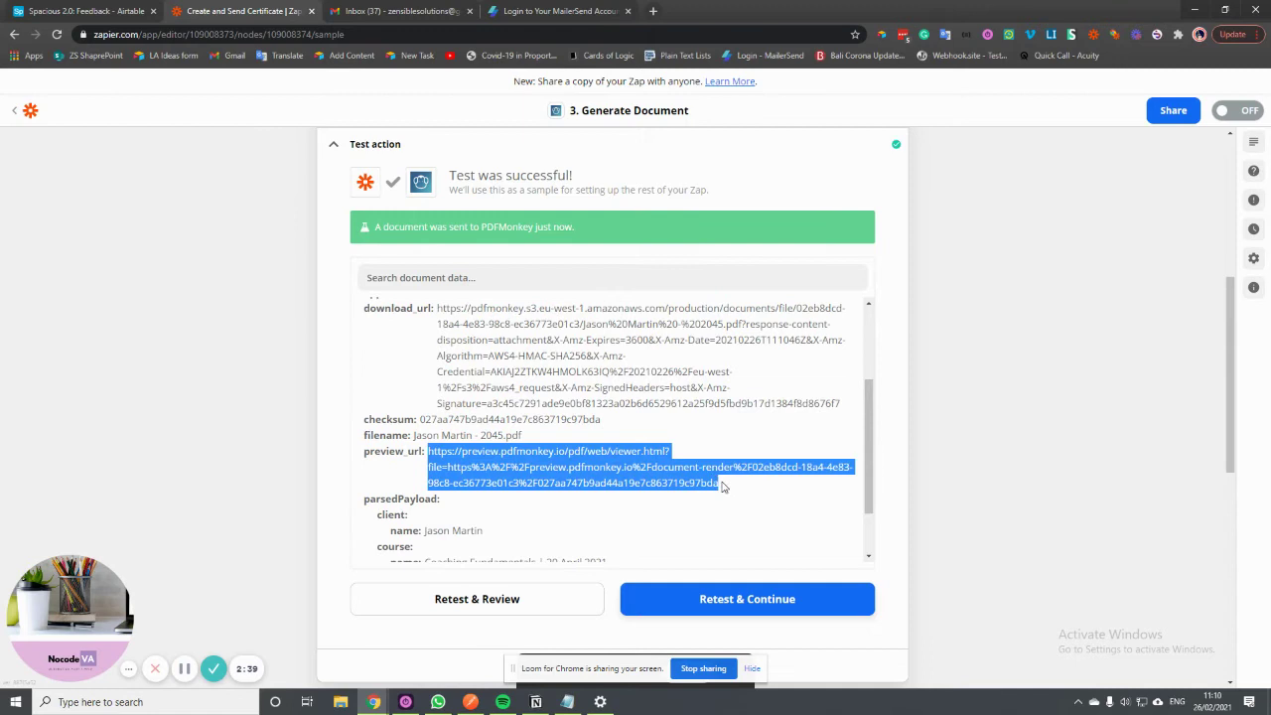
right_click(614, 468)
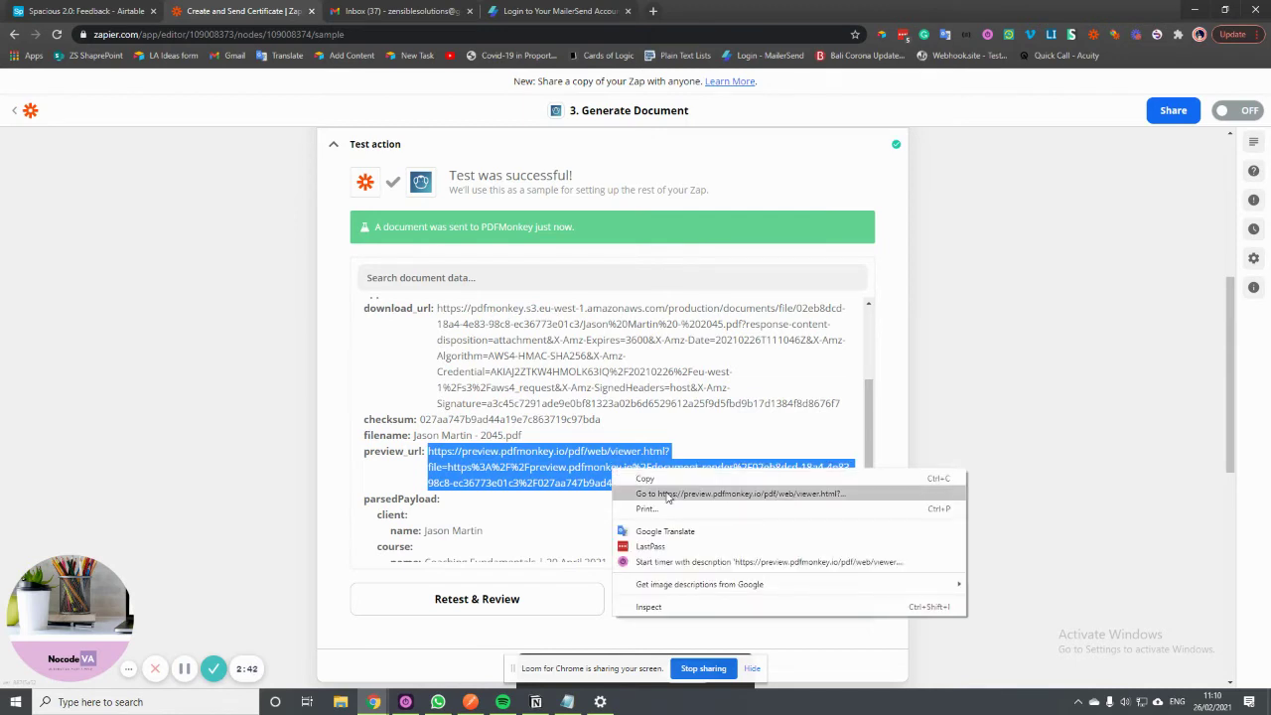
click(695, 491)
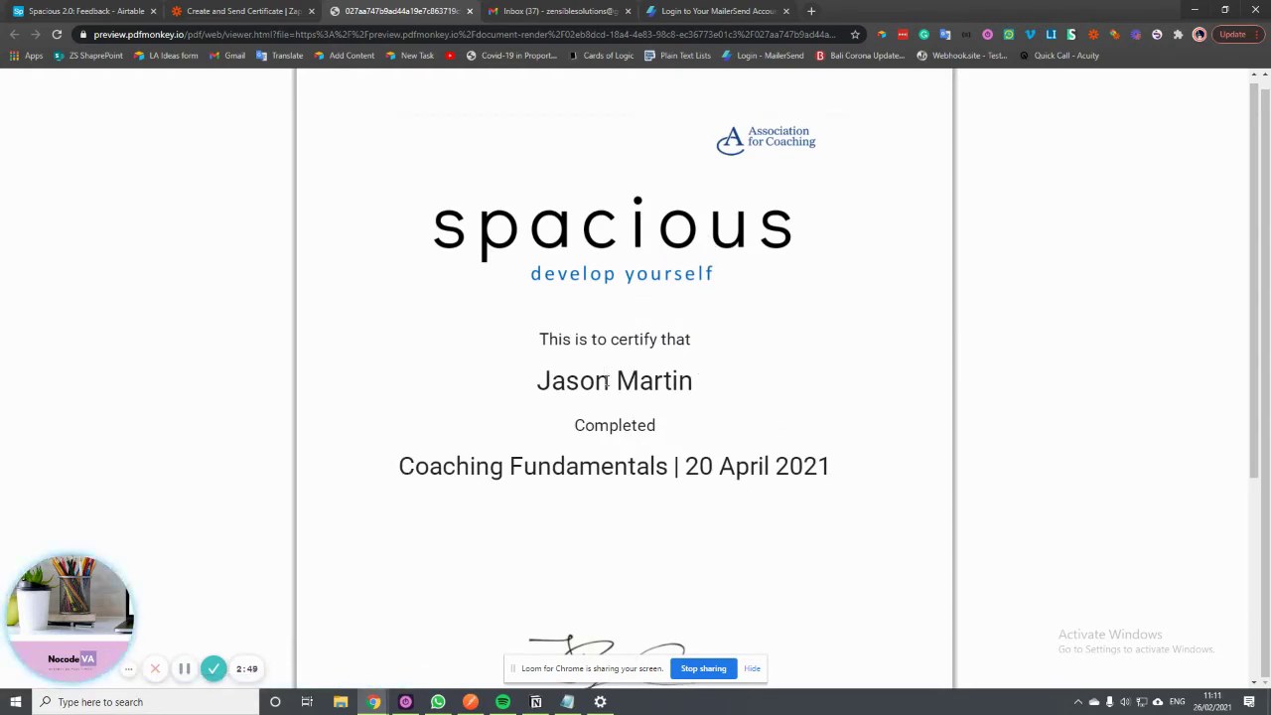
scroll(717, 433, down, 3)
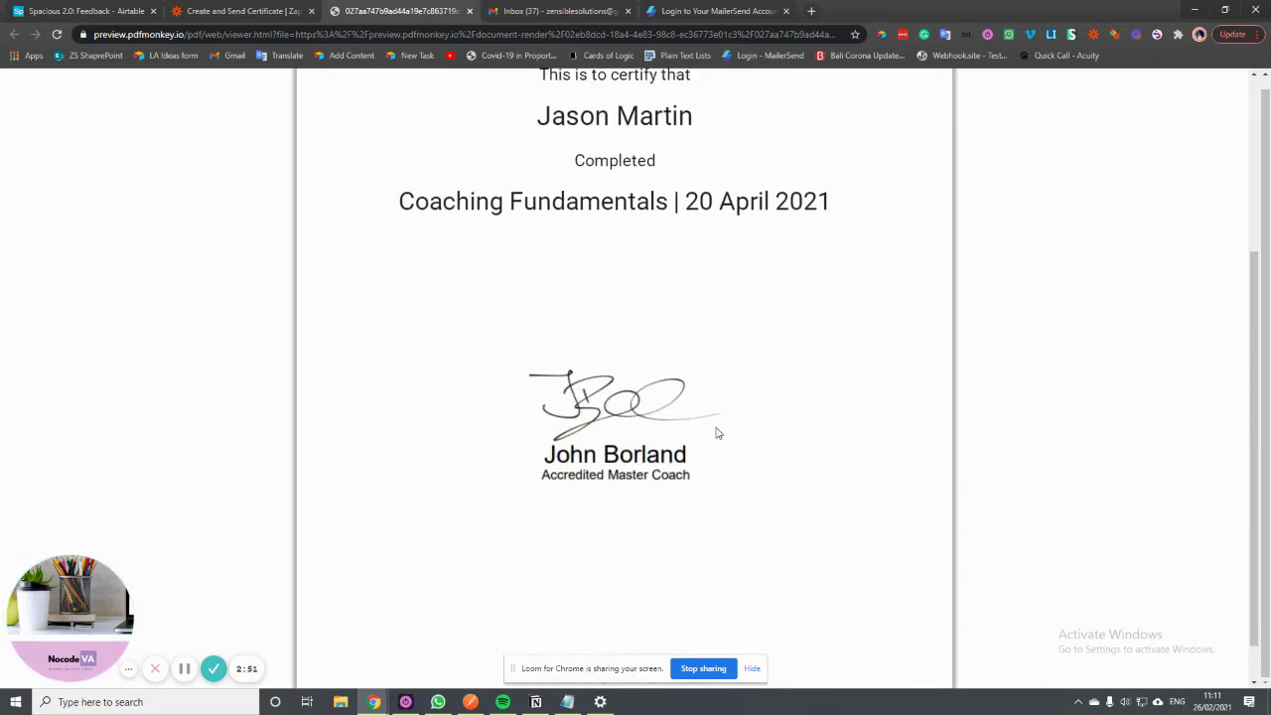
scroll(718, 433, up, 3)
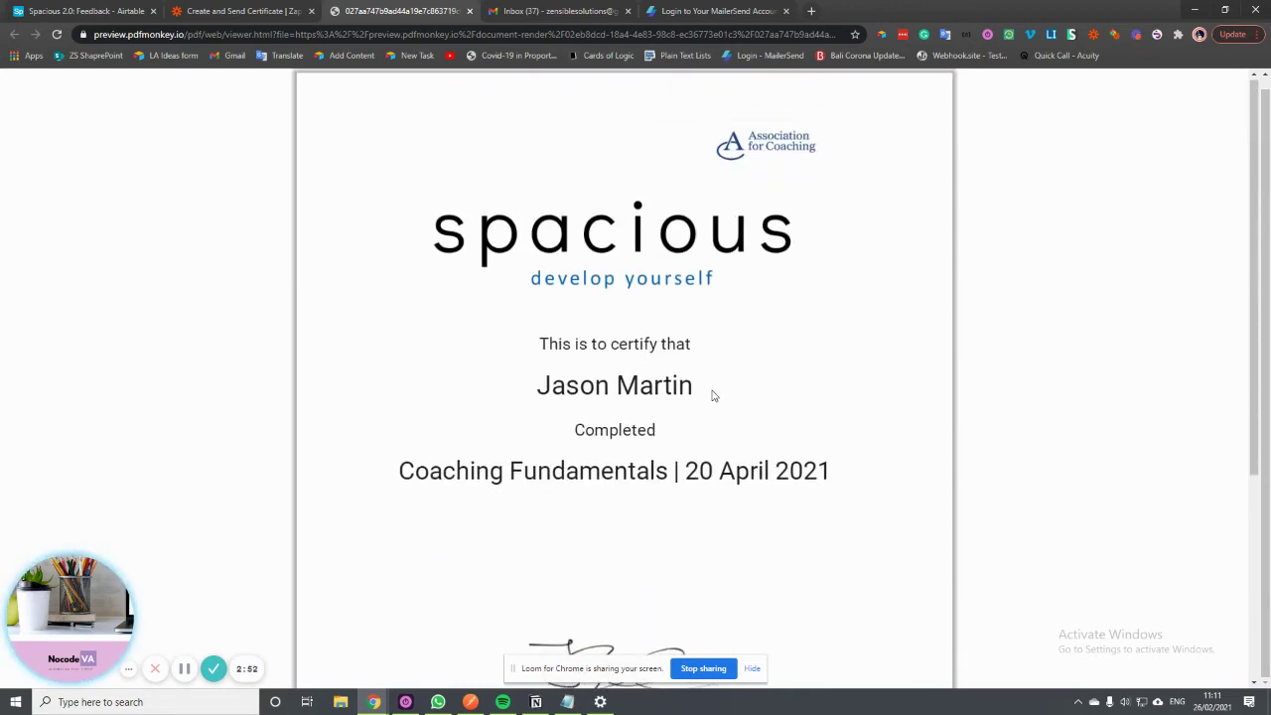
click(469, 11)
Check the remaining parsedPayload data in the test result and close the Generate Document action.
scroll(615, 427, down, 2)
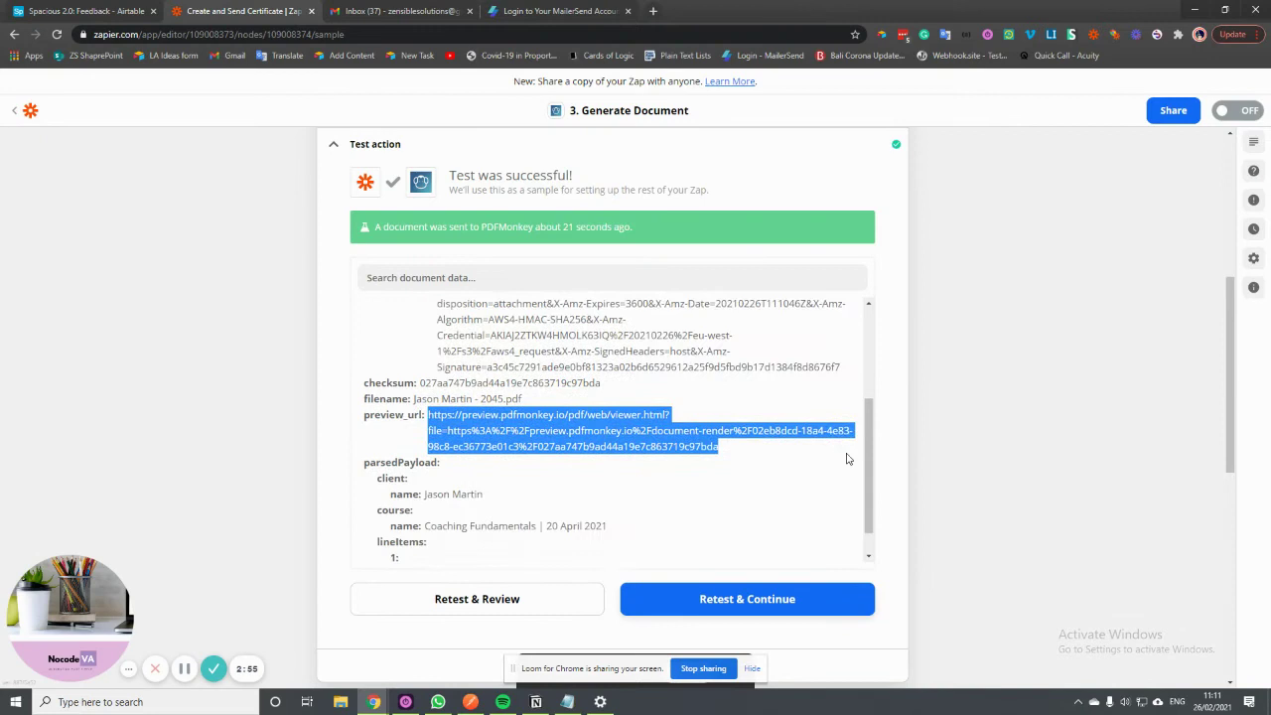
scroll(1118, 465, down, 2)
click(609, 466)
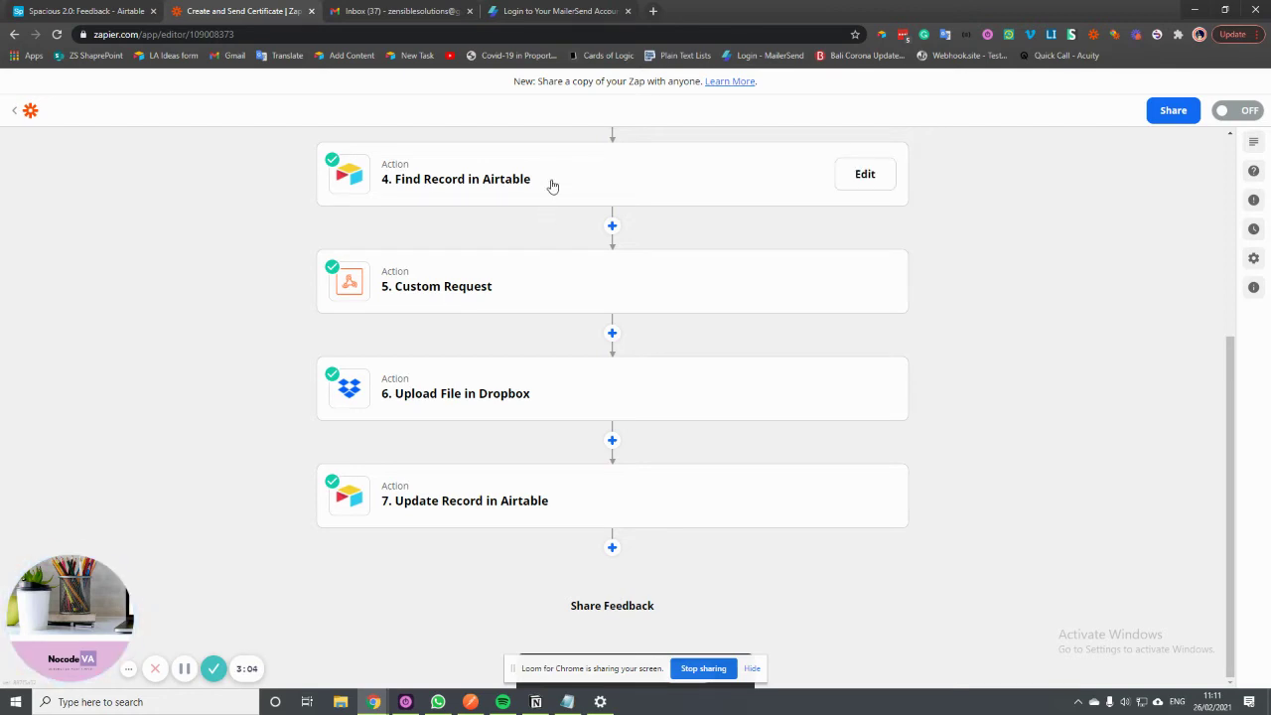
Retest the Custom Request action that sends the MailerSend email, staying on its result for review, and close the action.
click(517, 304)
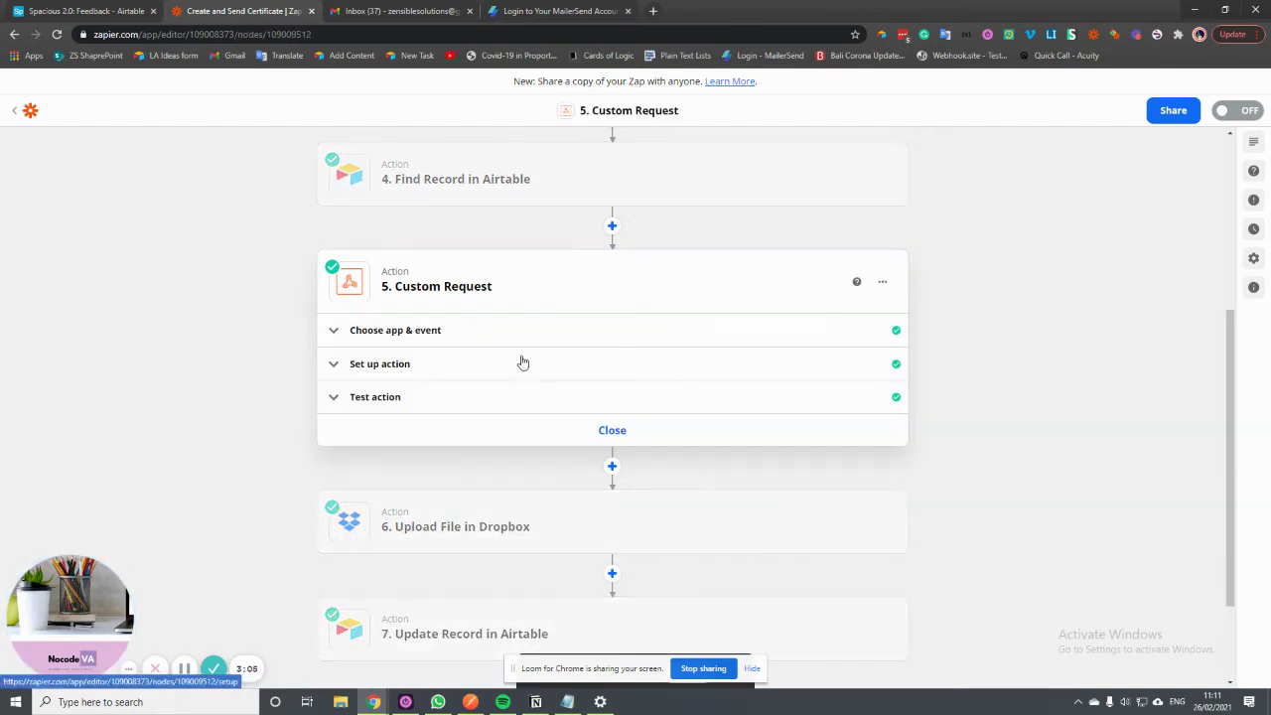
click(426, 394)
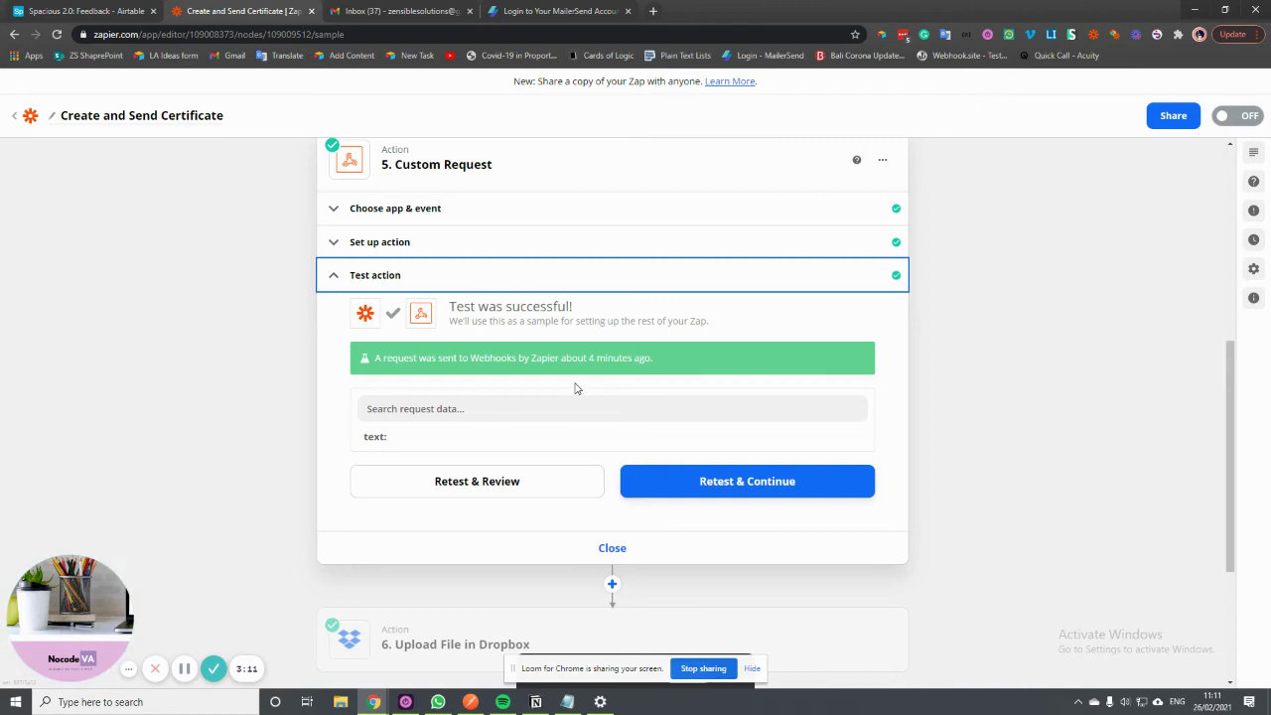
click(500, 488)
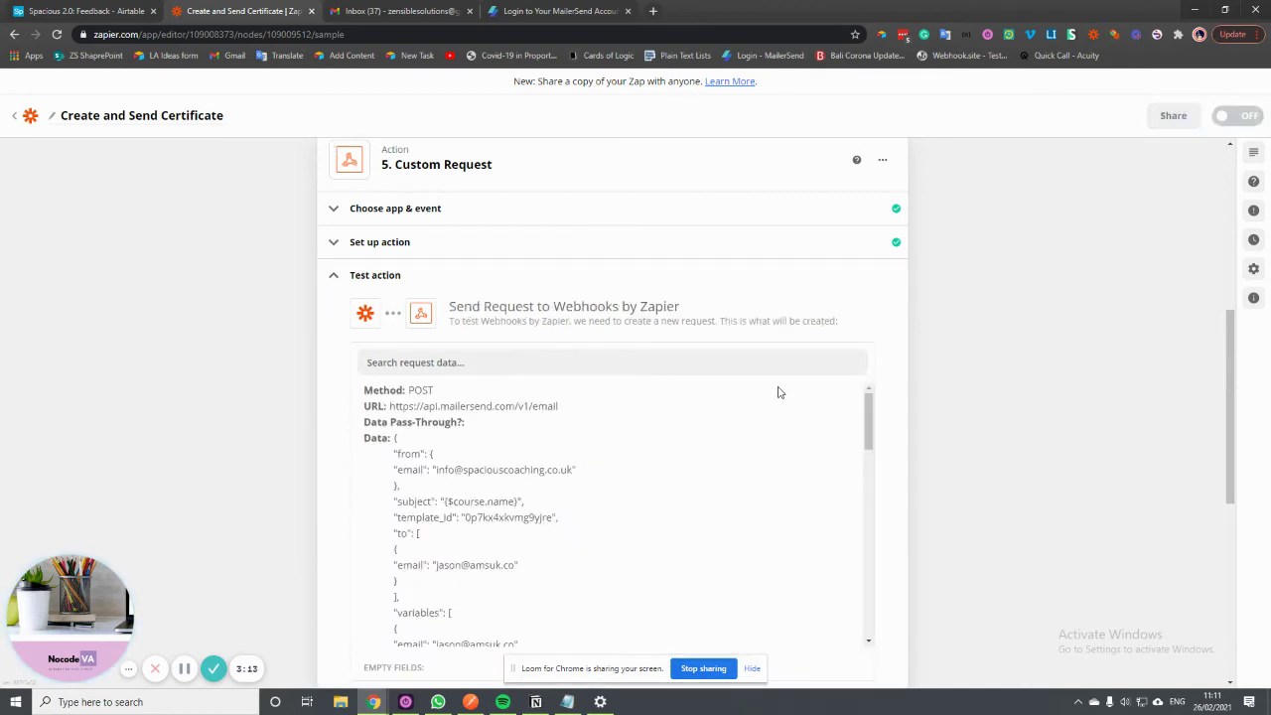
scroll(734, 449, down, 2)
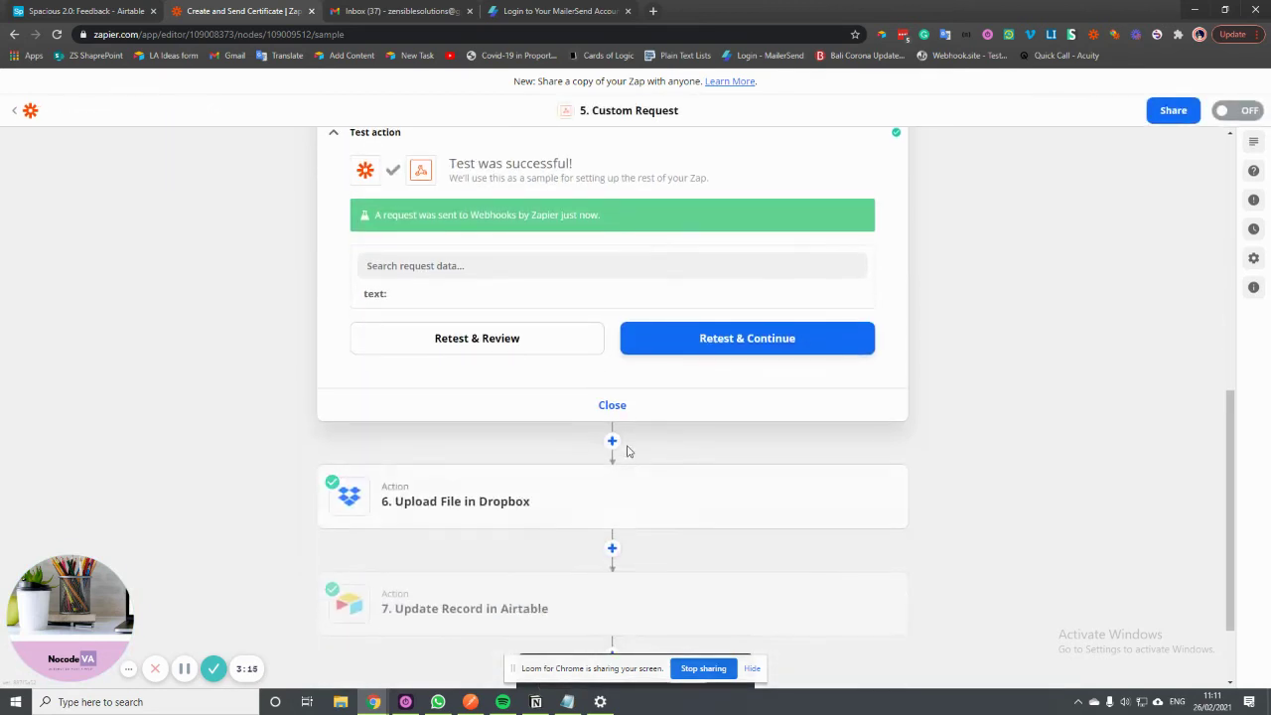
click(612, 413)
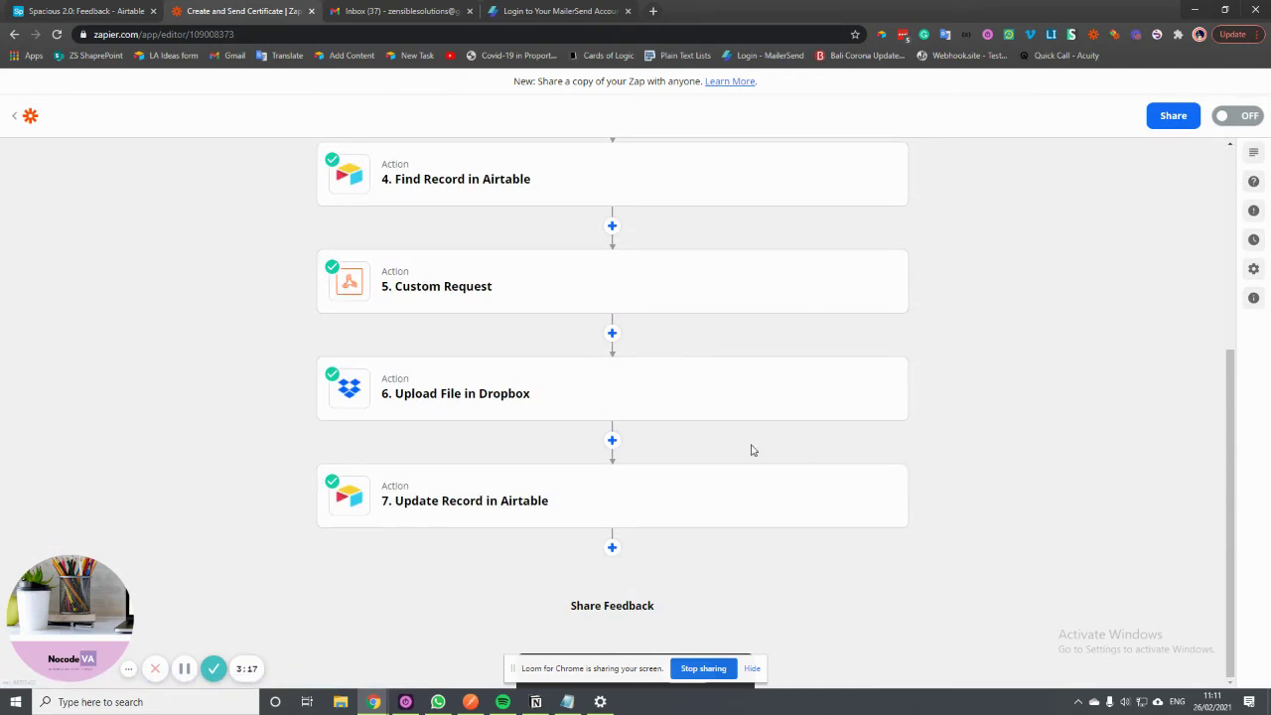
Review the folder, file and overwrite settings in the Upload File in Dropbox action's setup and close the action.
click(513, 396)
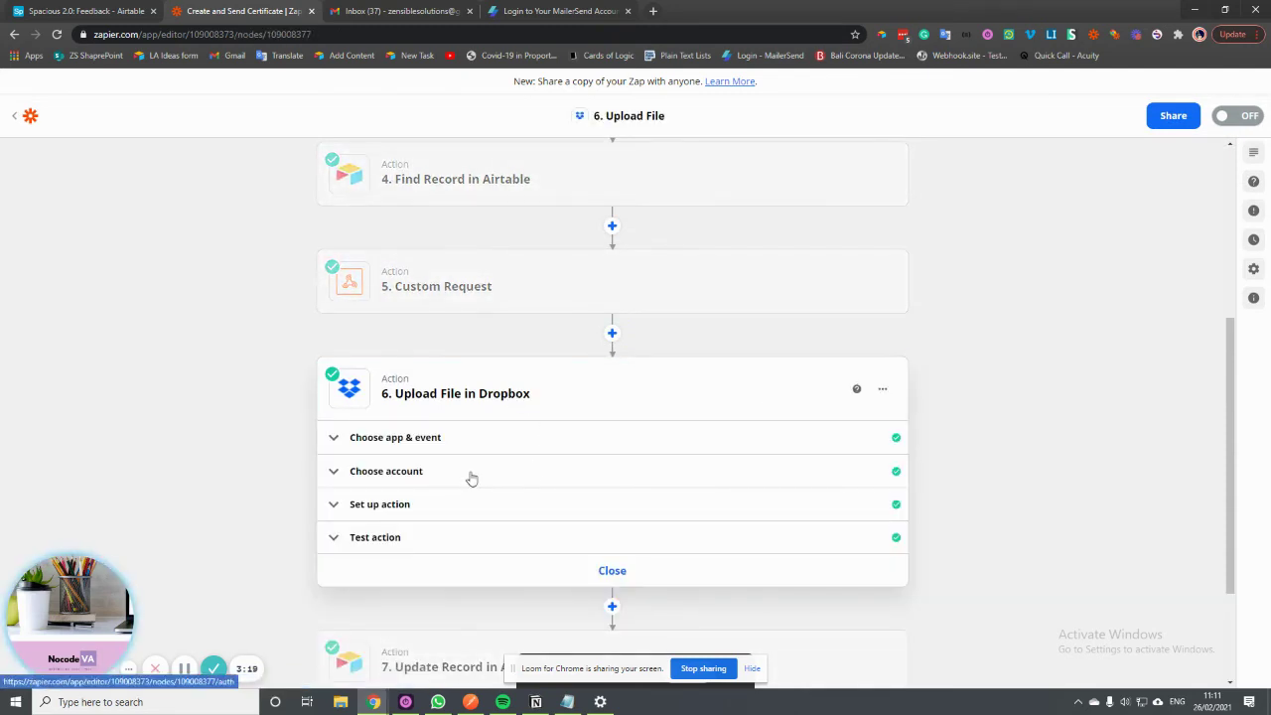
click(440, 506)
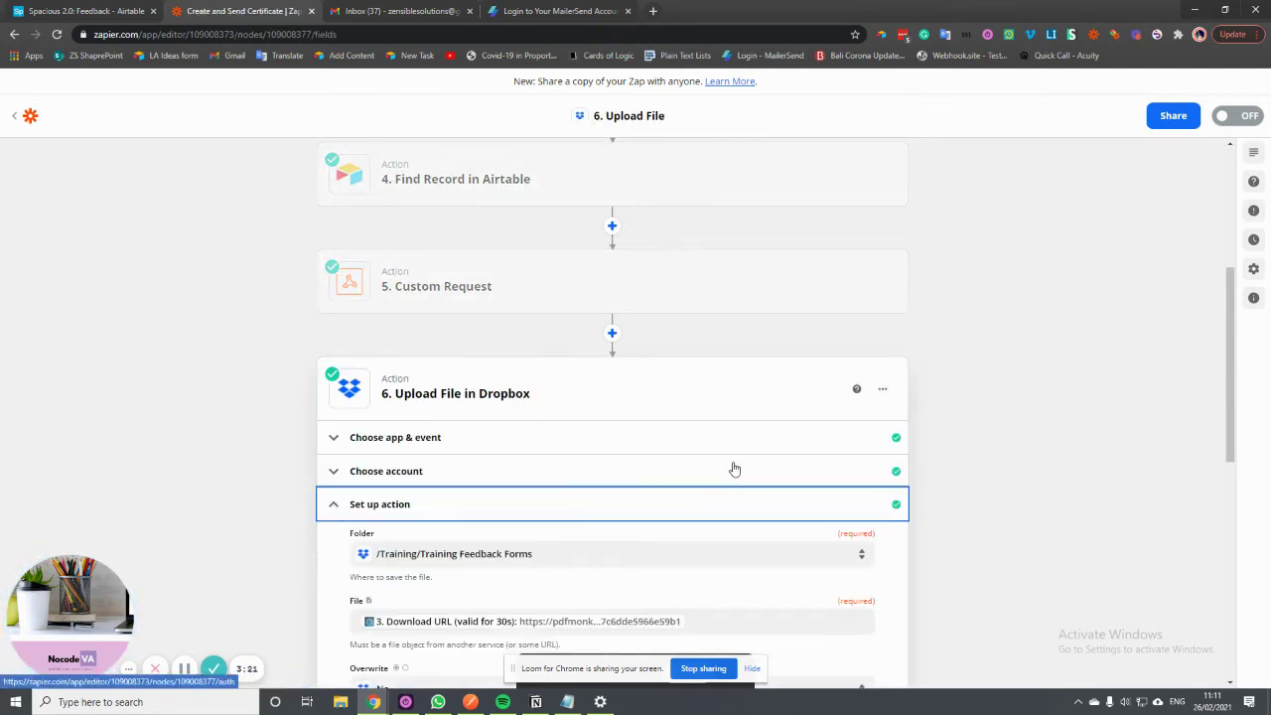
scroll(735, 468, down, 2)
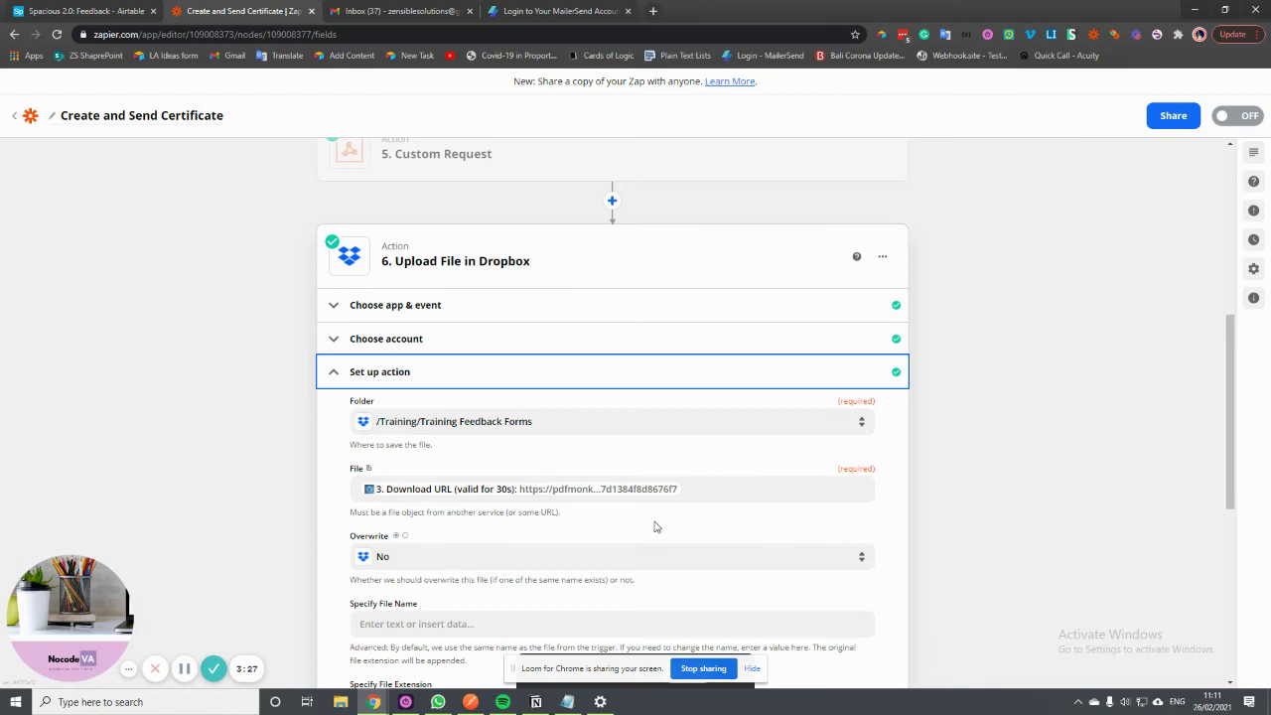
click(1082, 452)
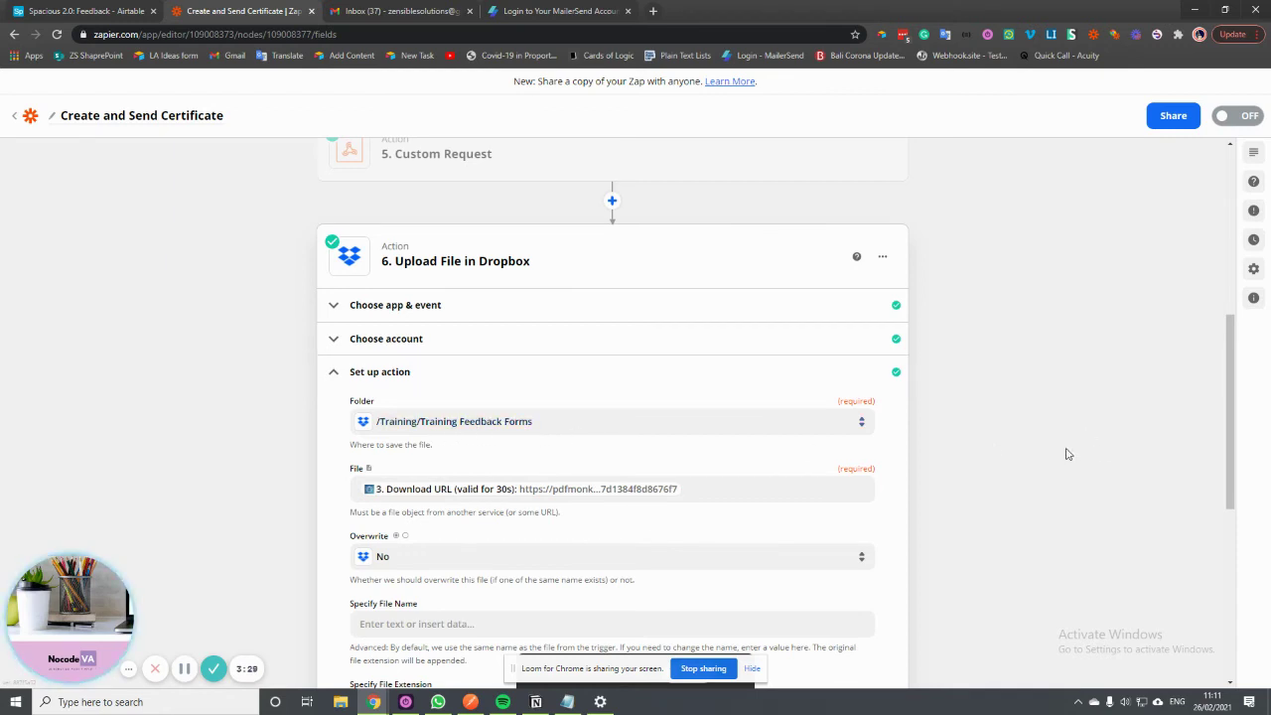
scroll(1068, 454, down, 5)
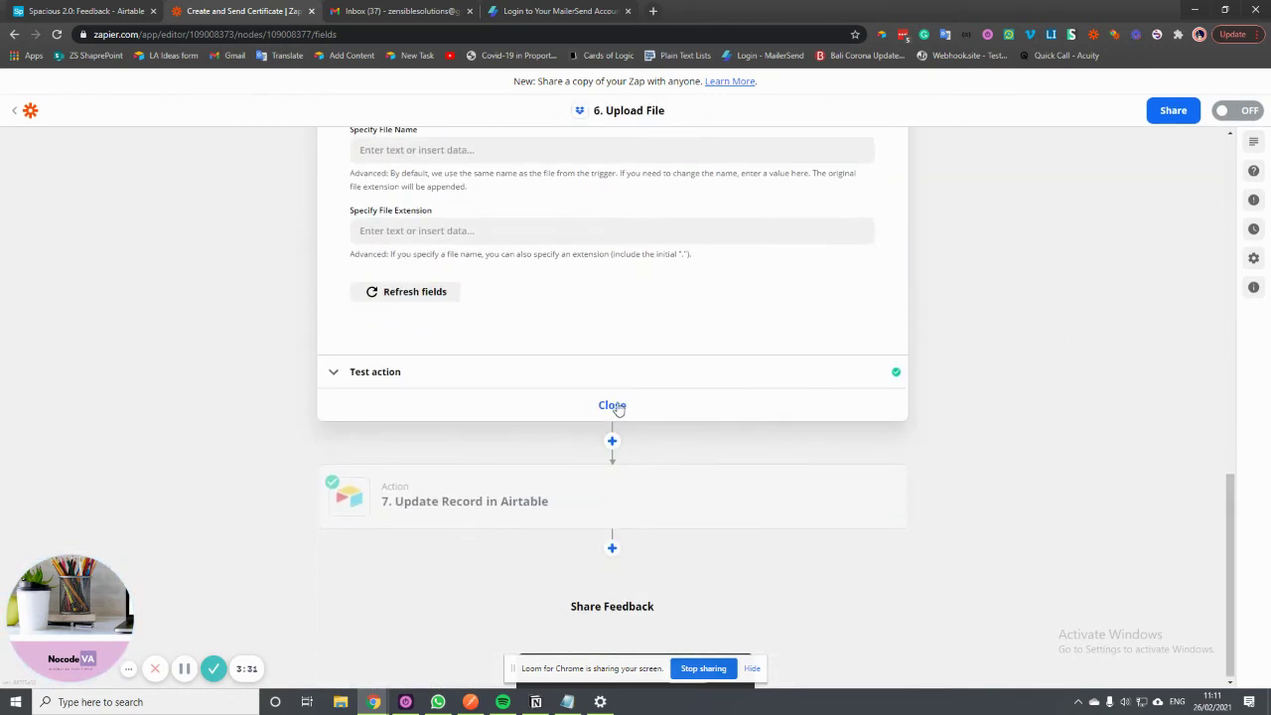
click(612, 405)
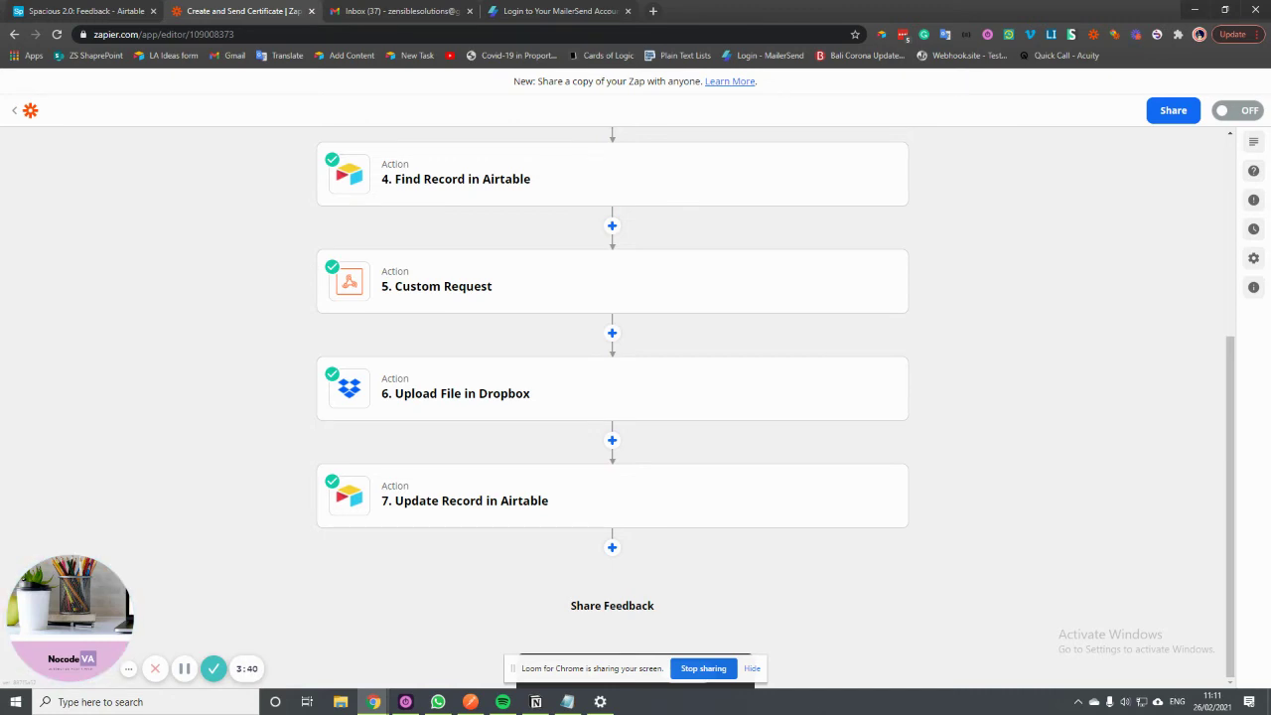
Switch to Gmail, open the "Coaching Fundamentals | 20 April 2021" email and download and open its certificate PDF.
click(397, 12)
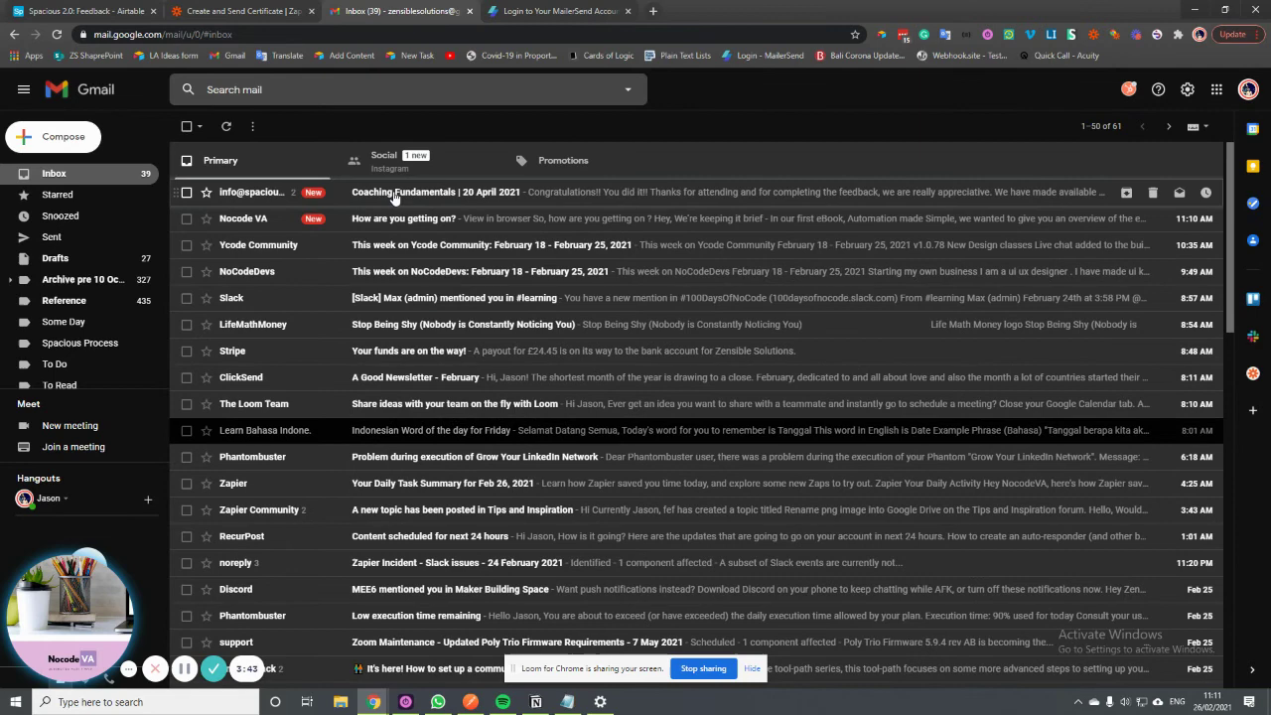
click(394, 195)
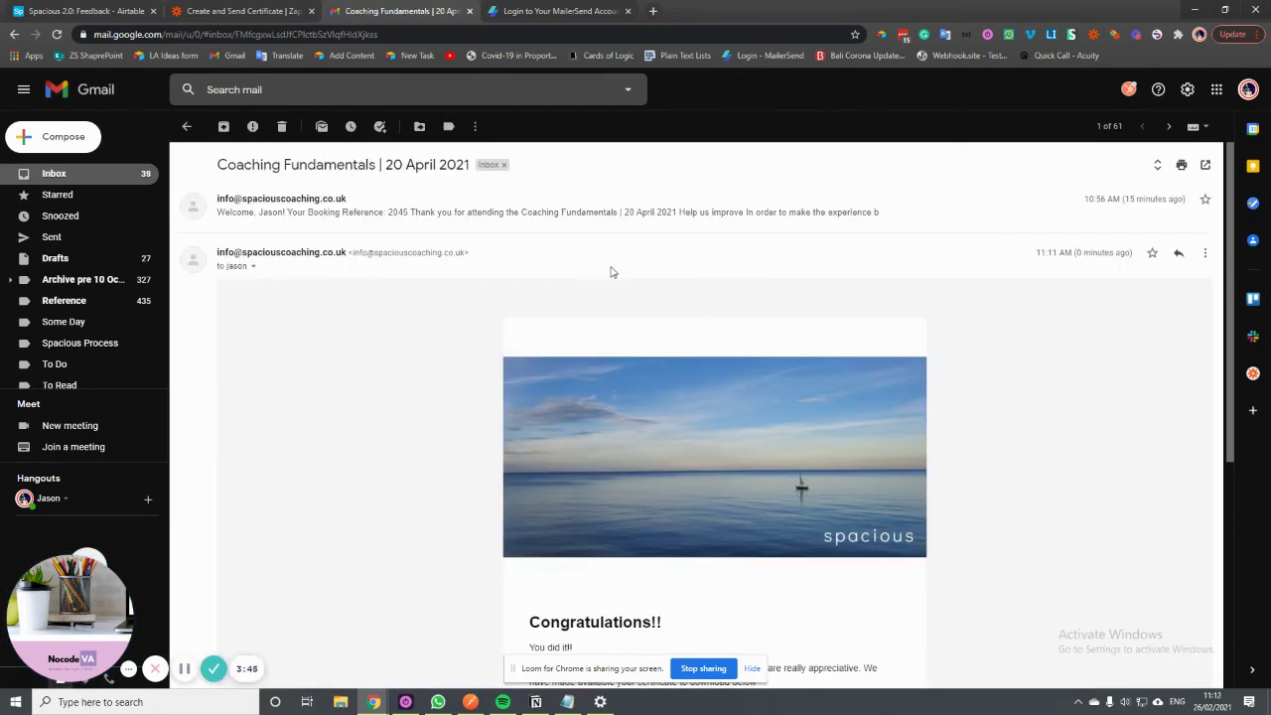
scroll(1027, 392, down, 3)
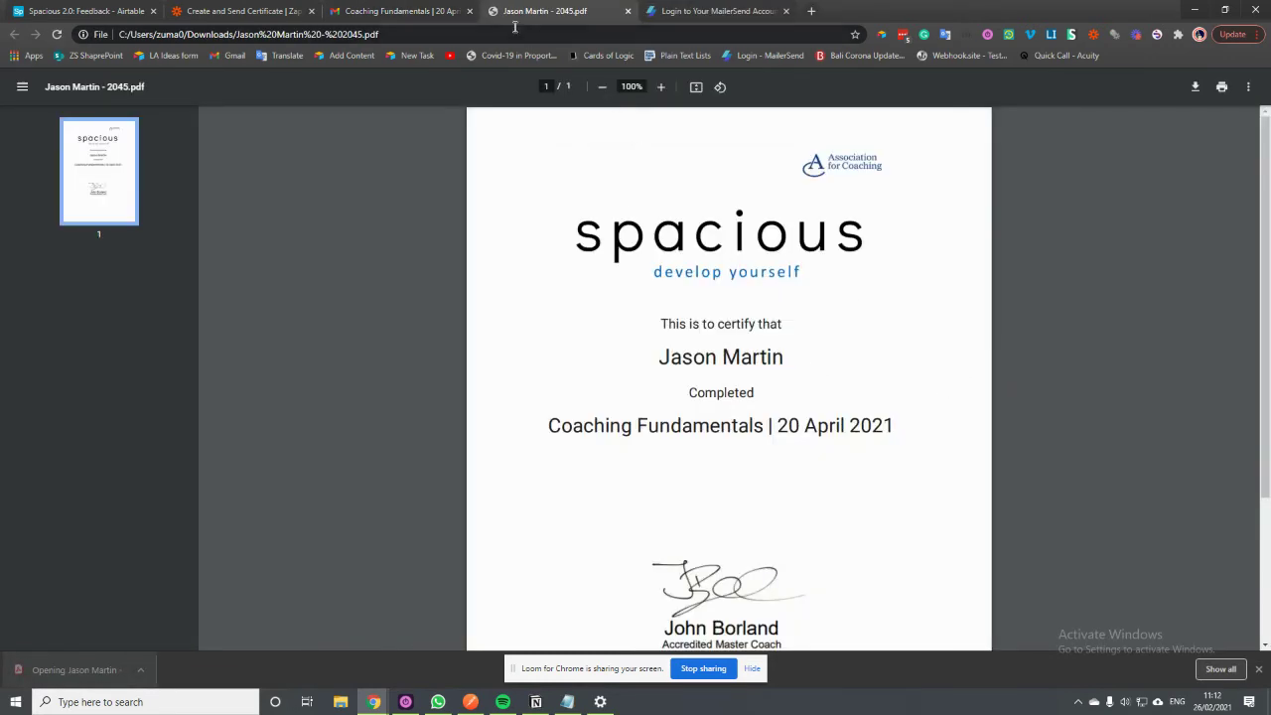
Return to the zap, check the attendee's entry in the Airtable Feedback table, and go back to the zap.
click(244, 11)
scroll(725, 318, up, 3)
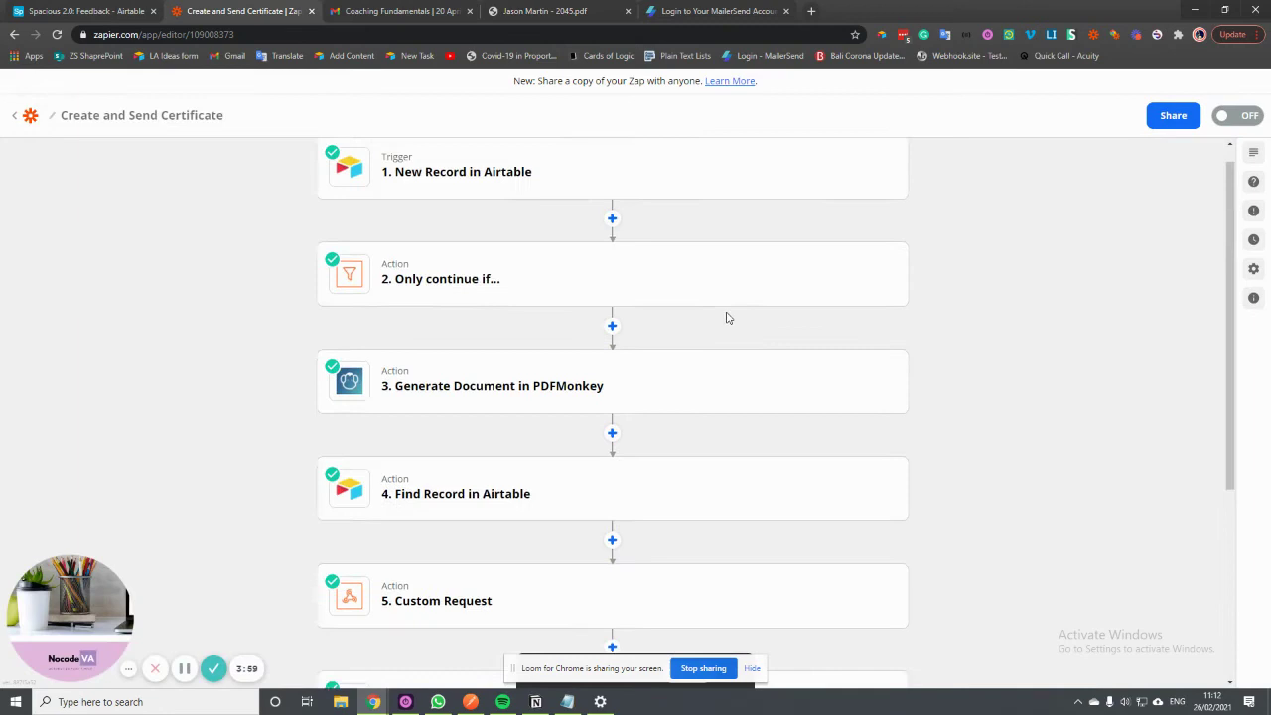
click(85, 11)
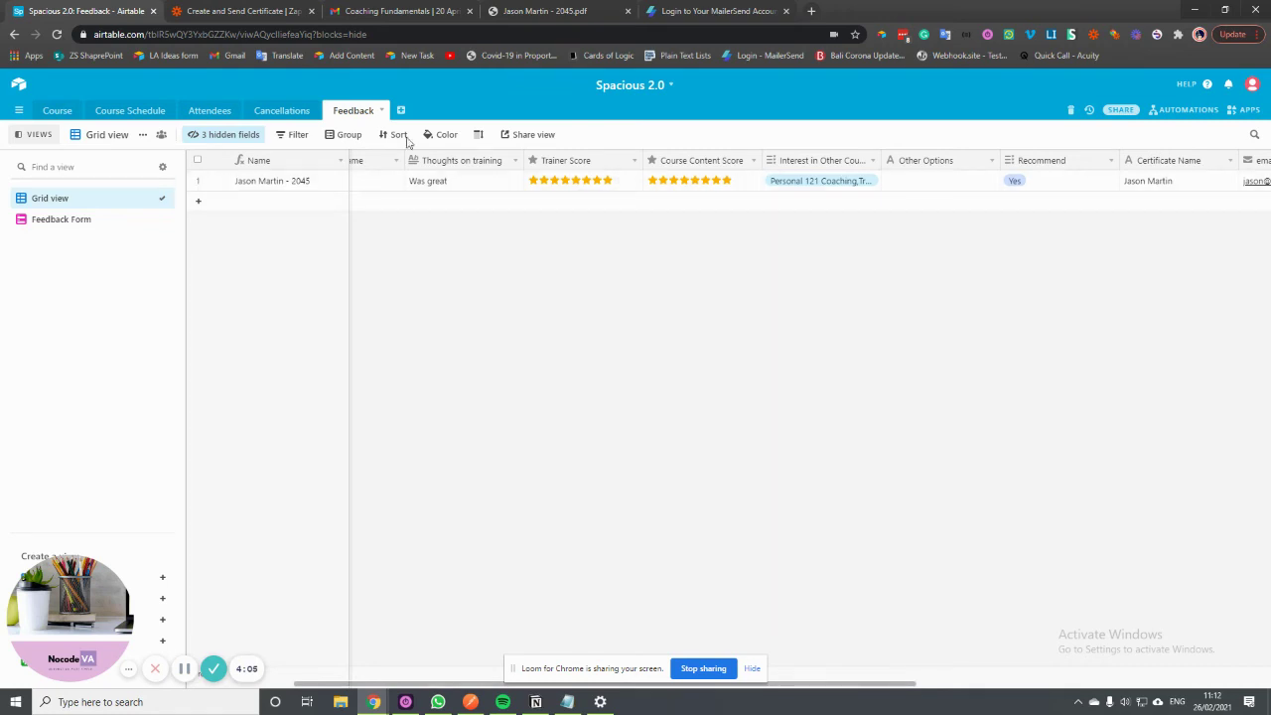
click(255, 10)
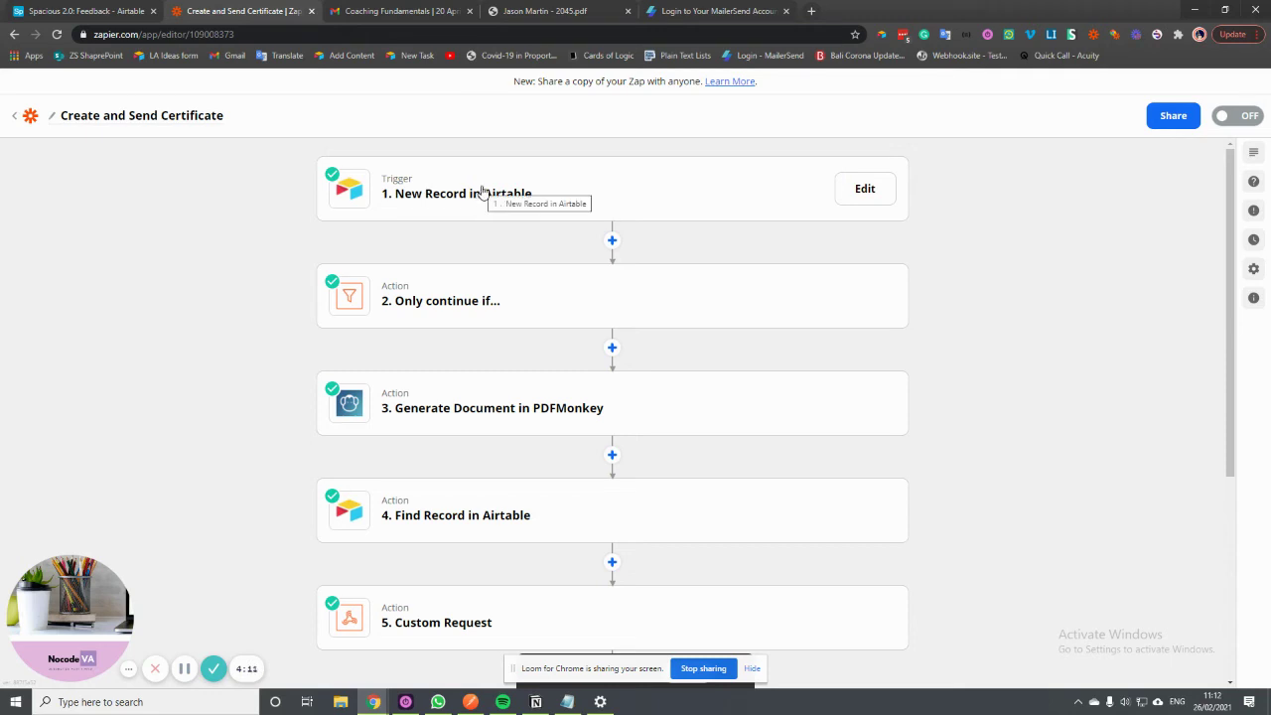
Review the zap's sequence of actions from the filter through Update Record in Airtable.
scroll(556, 303, down, 1)
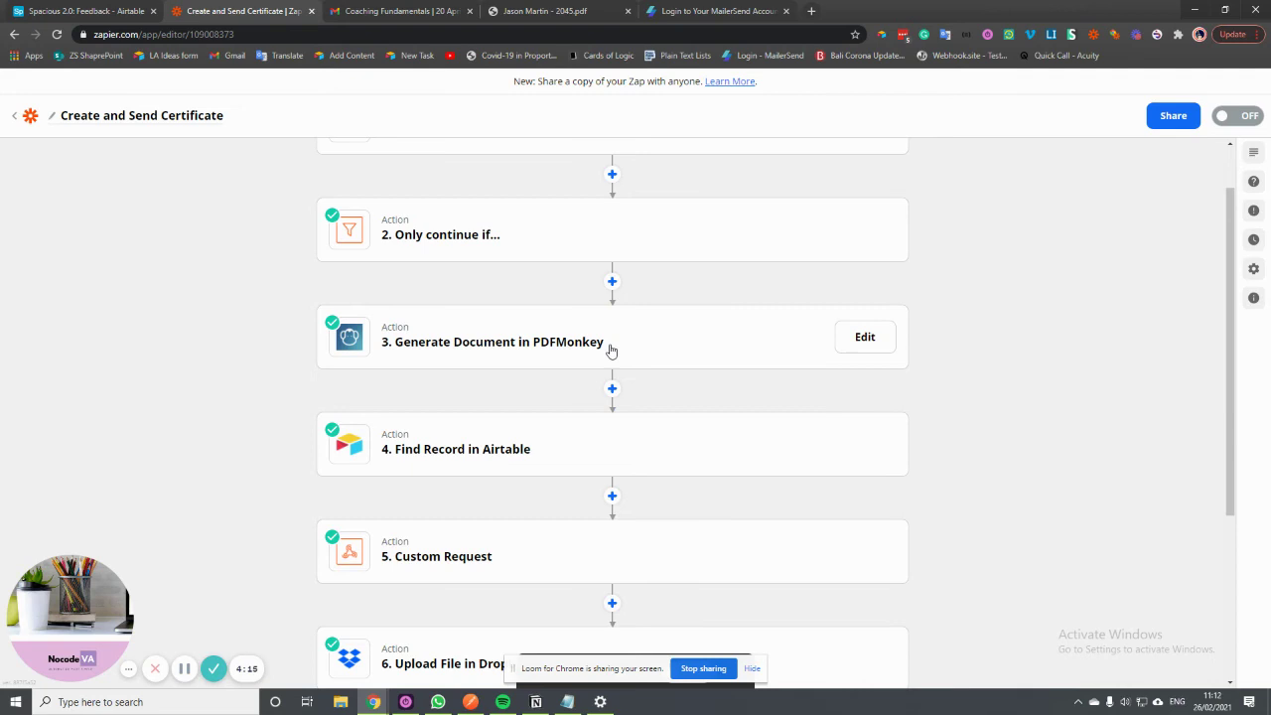
scroll(616, 358, down, 2)
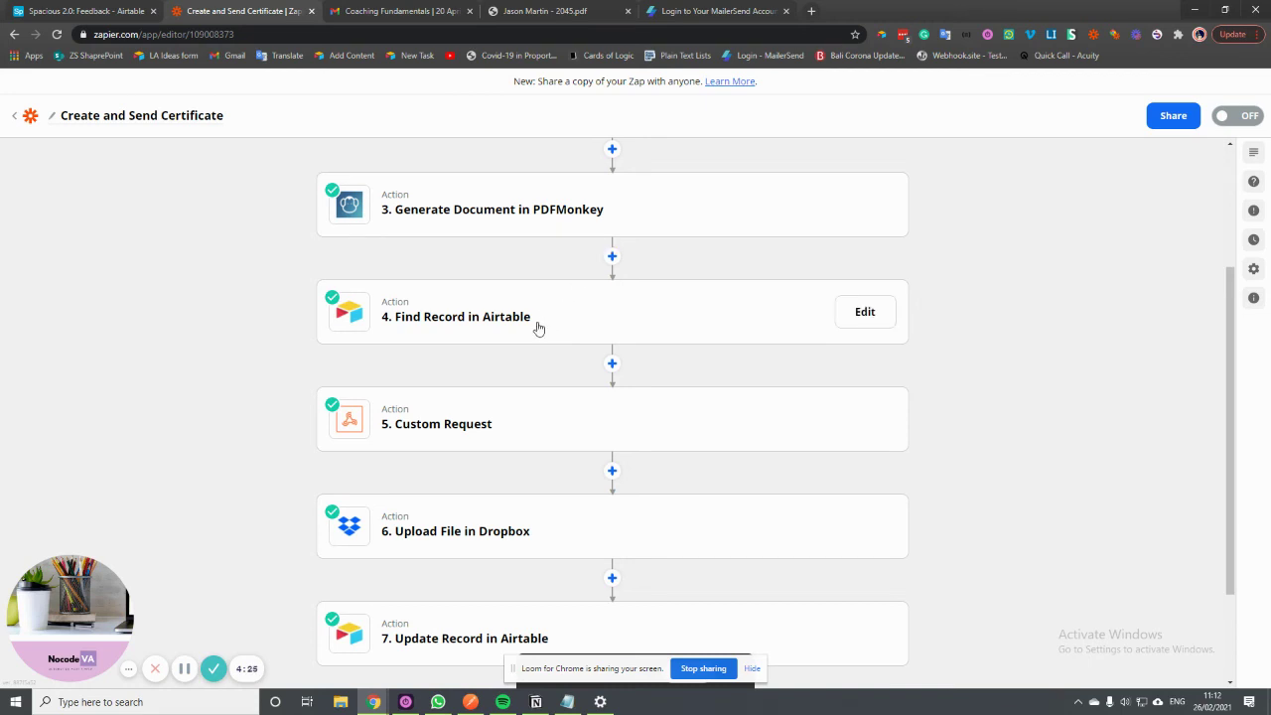
scroll(537, 328, down, 1)
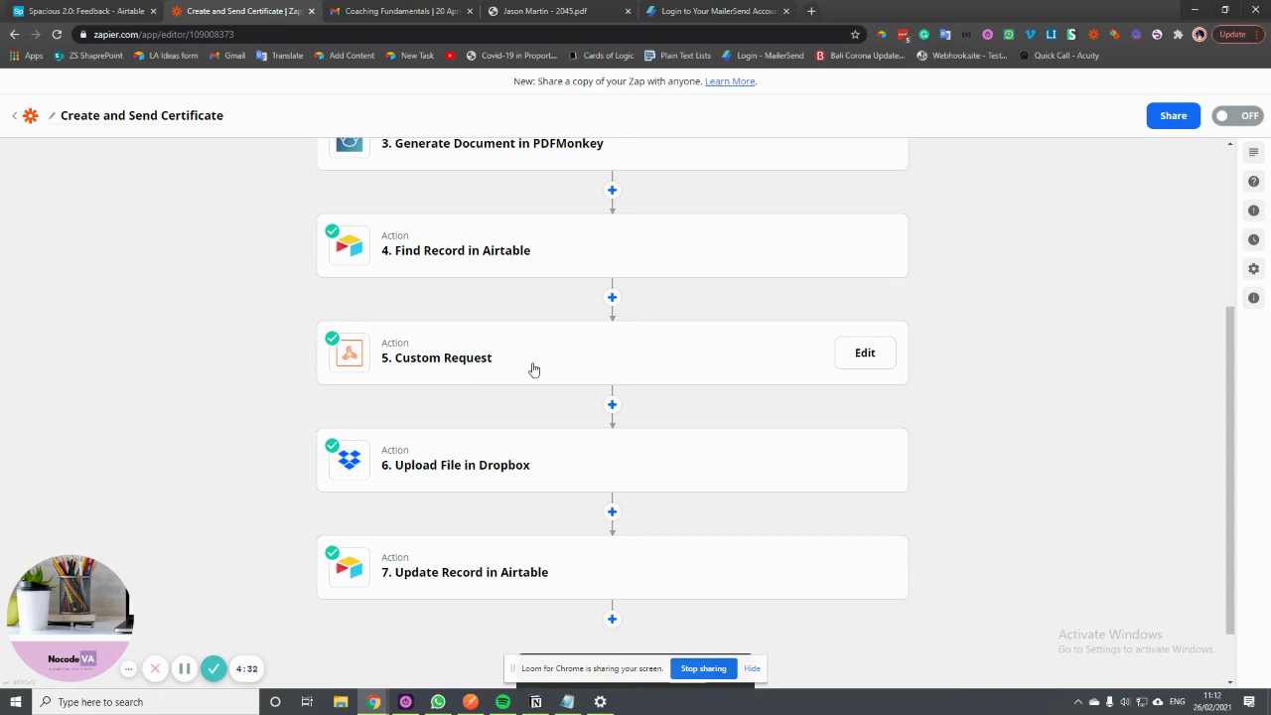
scroll(541, 379, down, 1)
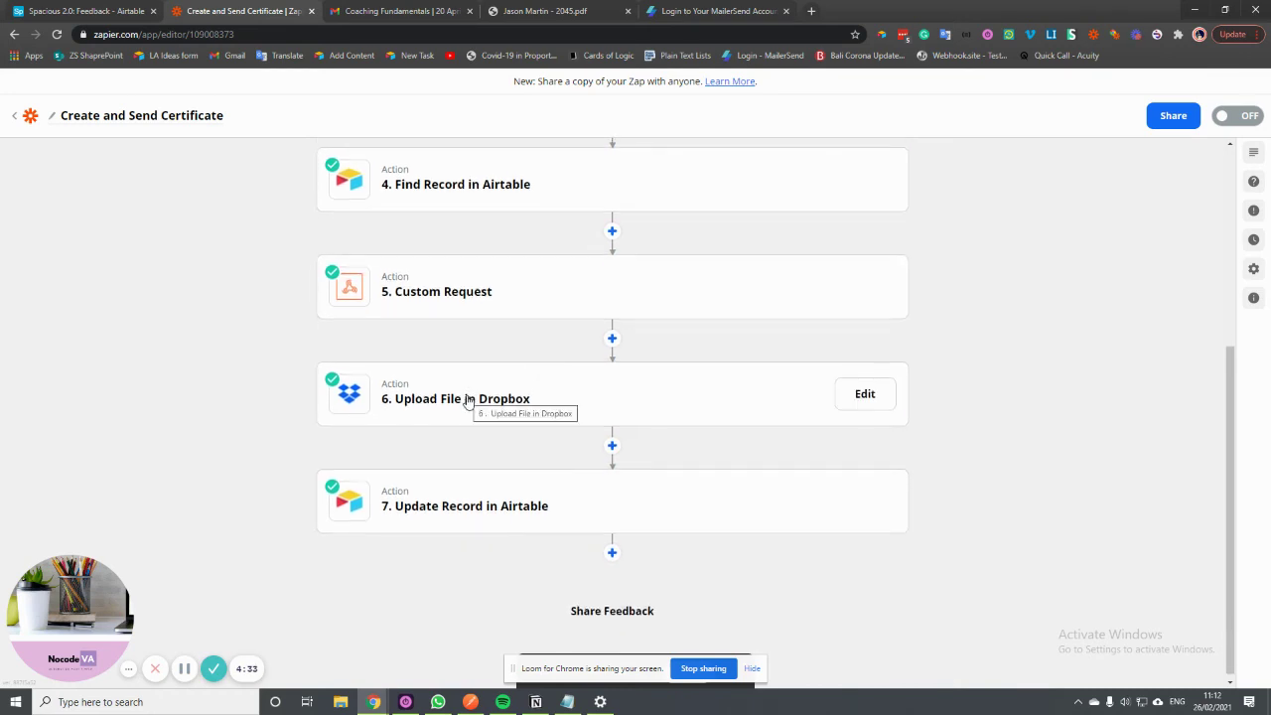
scroll(493, 404, up, 2)
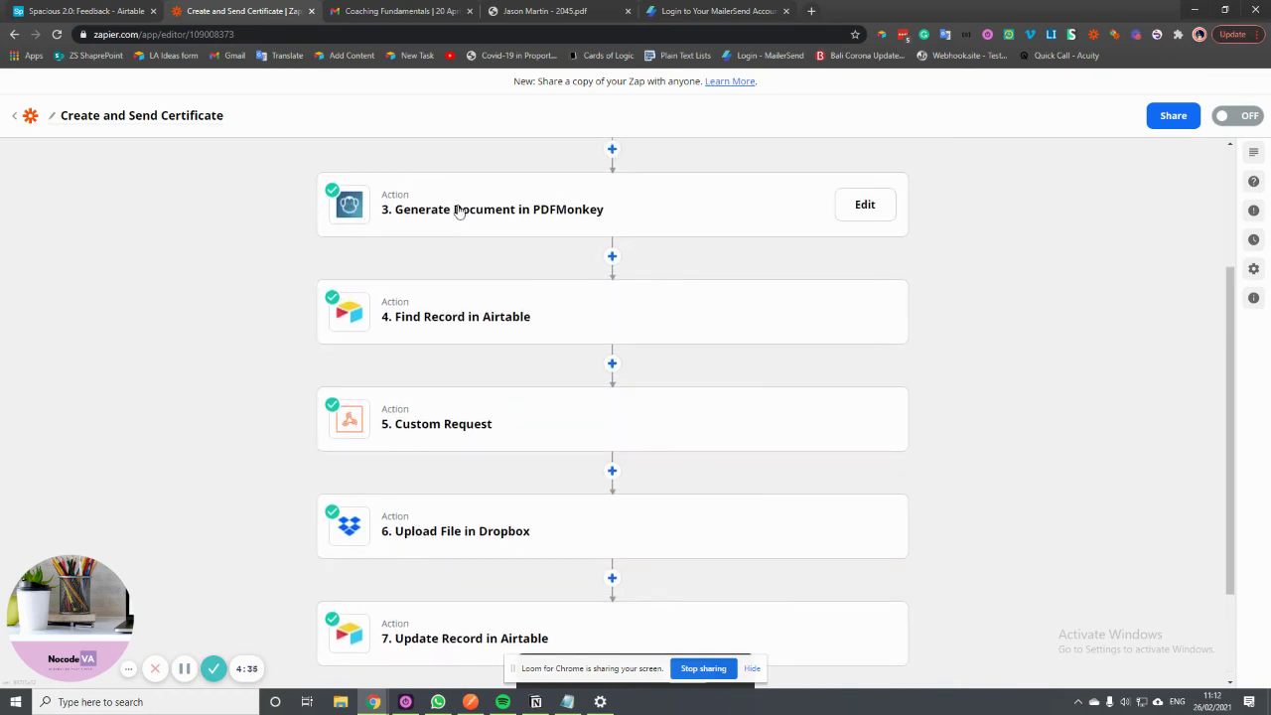
scroll(497, 334, down, 2)
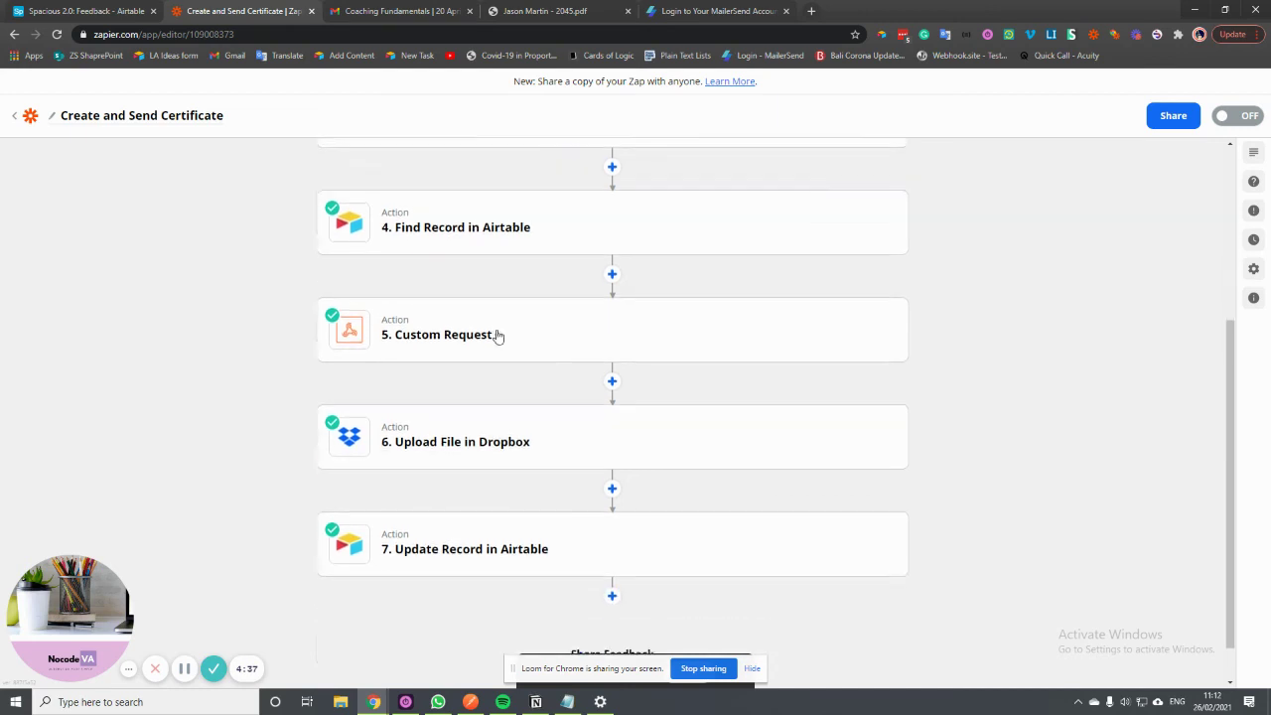